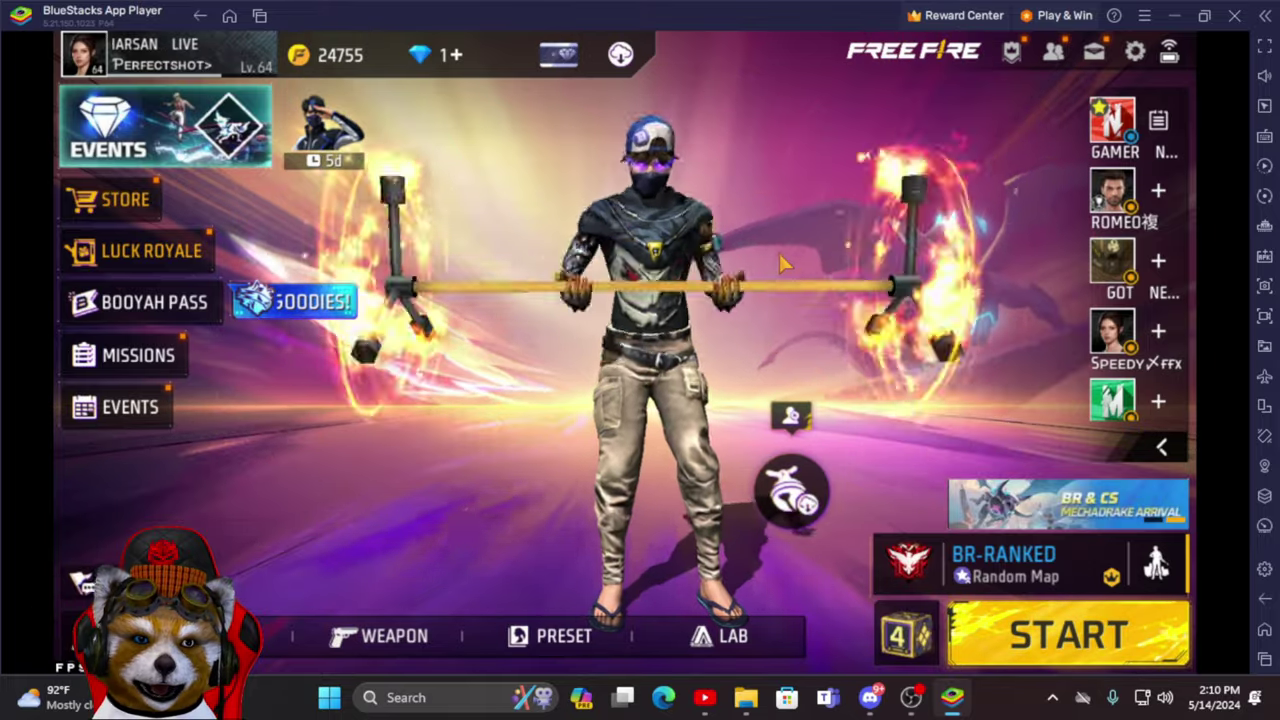
# - Open the lobby character's emote wheel and play the kicking emote
pyautogui.click(795, 488)
pyautogui.click(778, 452)
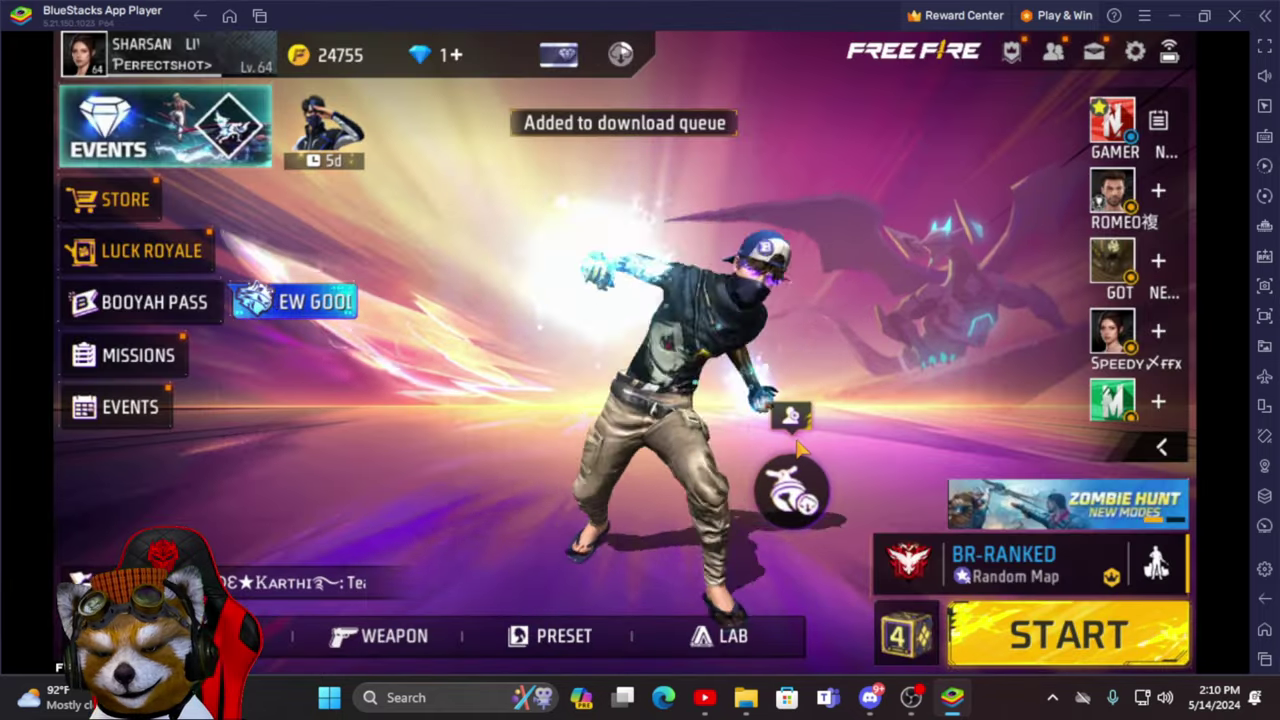
pyautogui.click(683, 312)
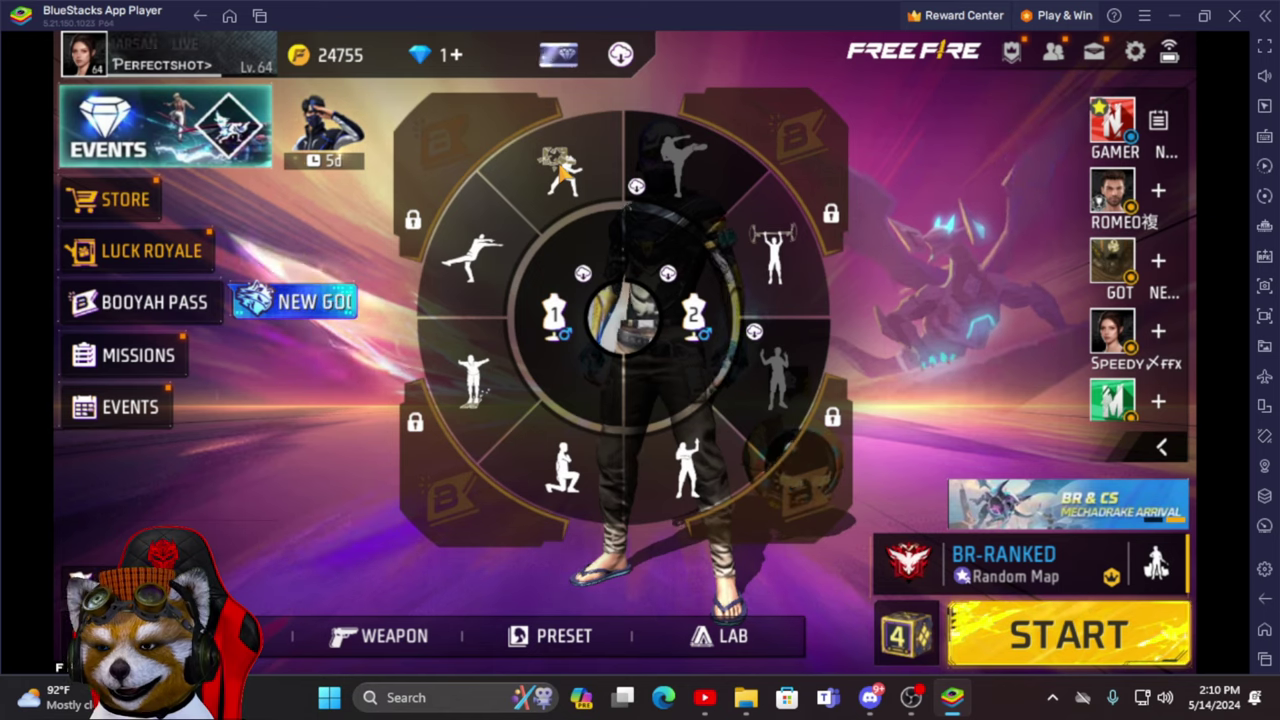
pyautogui.click(497, 252)
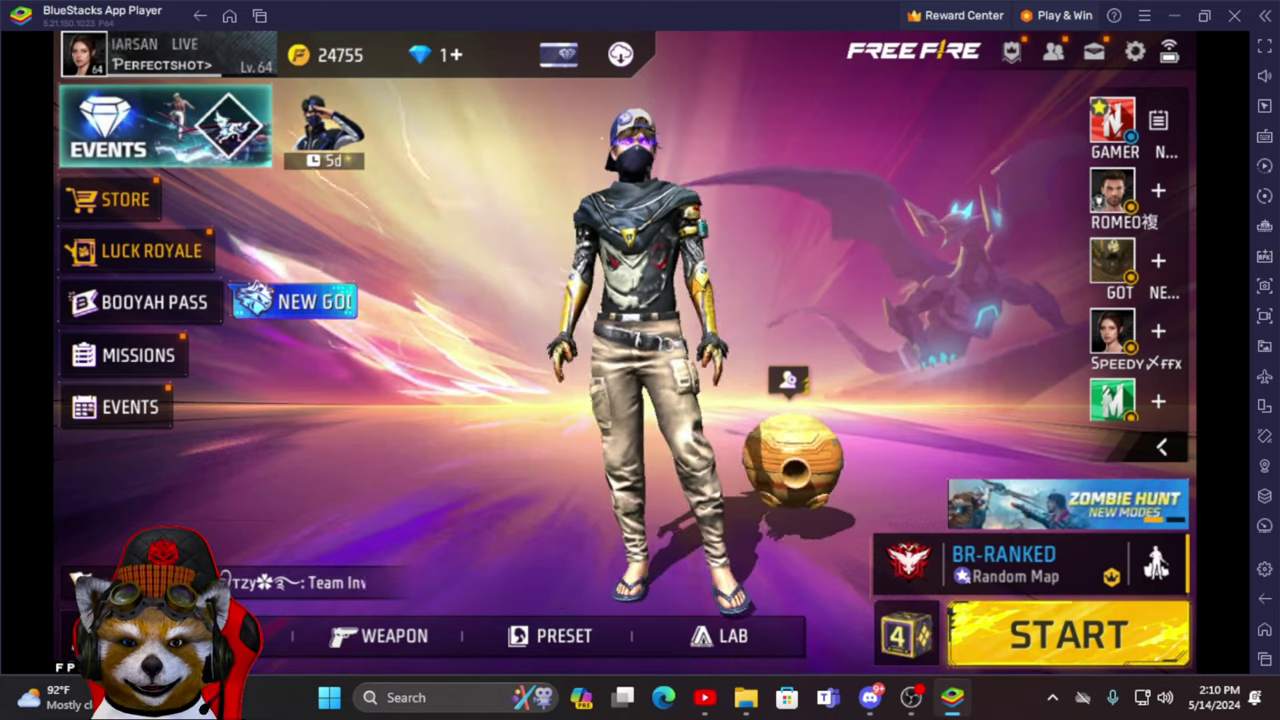
# - Open the guild page and claim all available Guild Goodies crates
pyautogui.click(1027, 48)
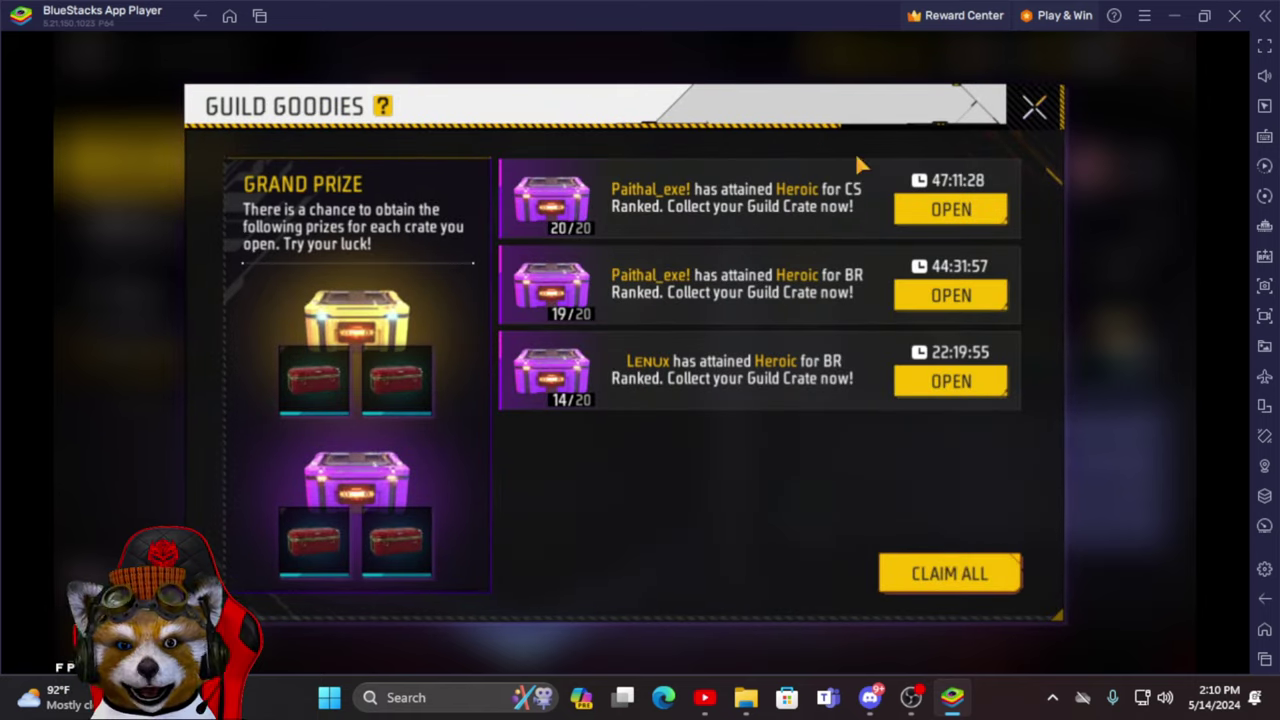
pyautogui.click(950, 572)
pyautogui.click(662, 490)
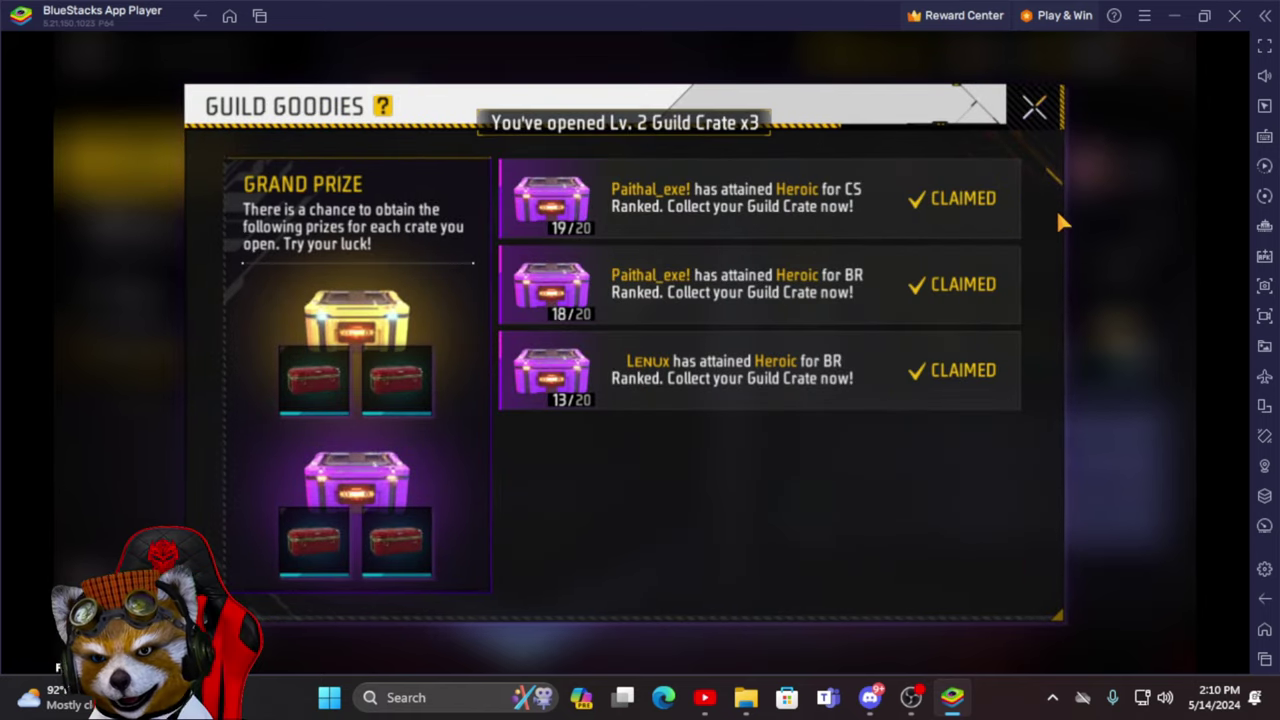
pyautogui.click(1037, 112)
# - Look through the guild's member list and return to the lobby
pyautogui.click(135, 223)
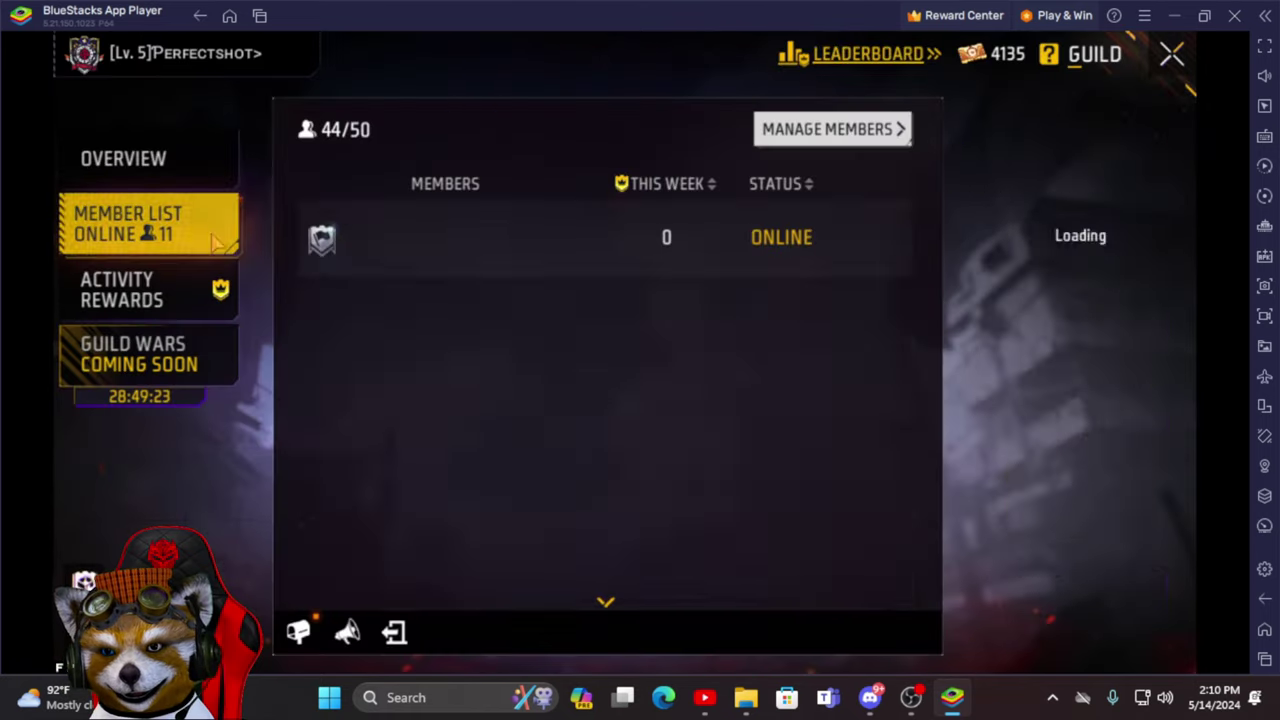
pyautogui.scroll(-5, 509, 171)
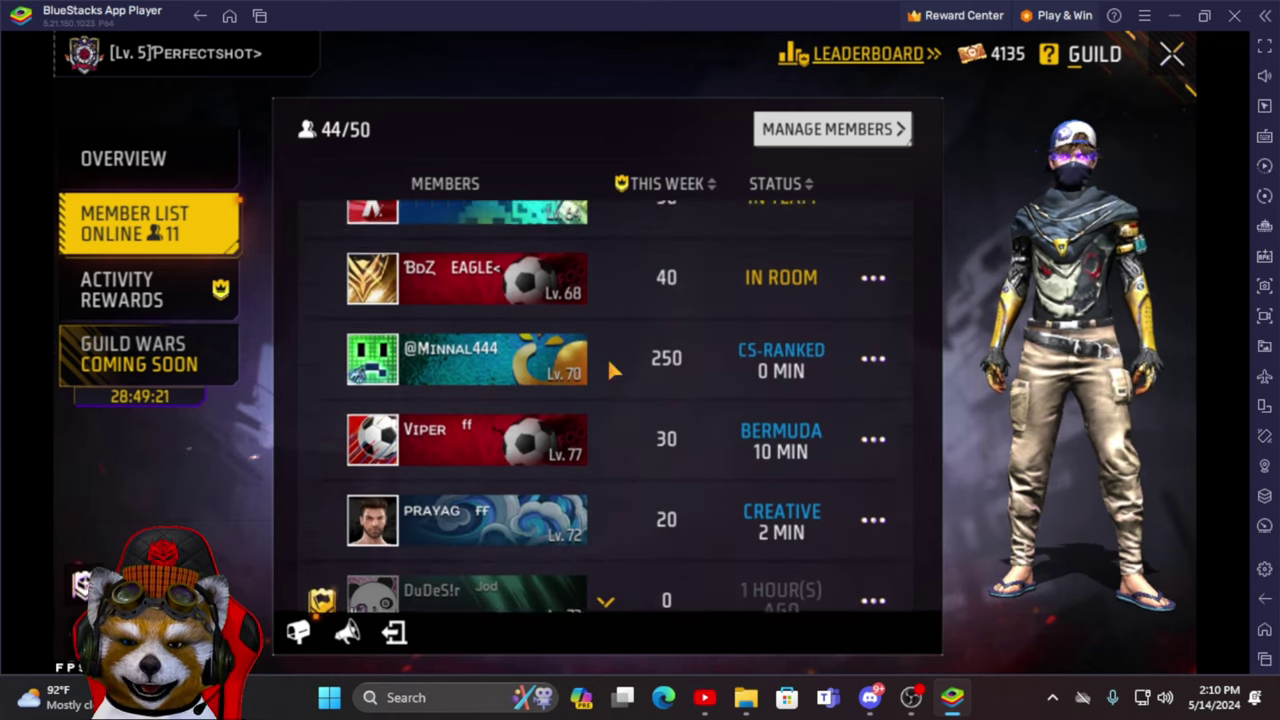
pyautogui.click(1171, 57)
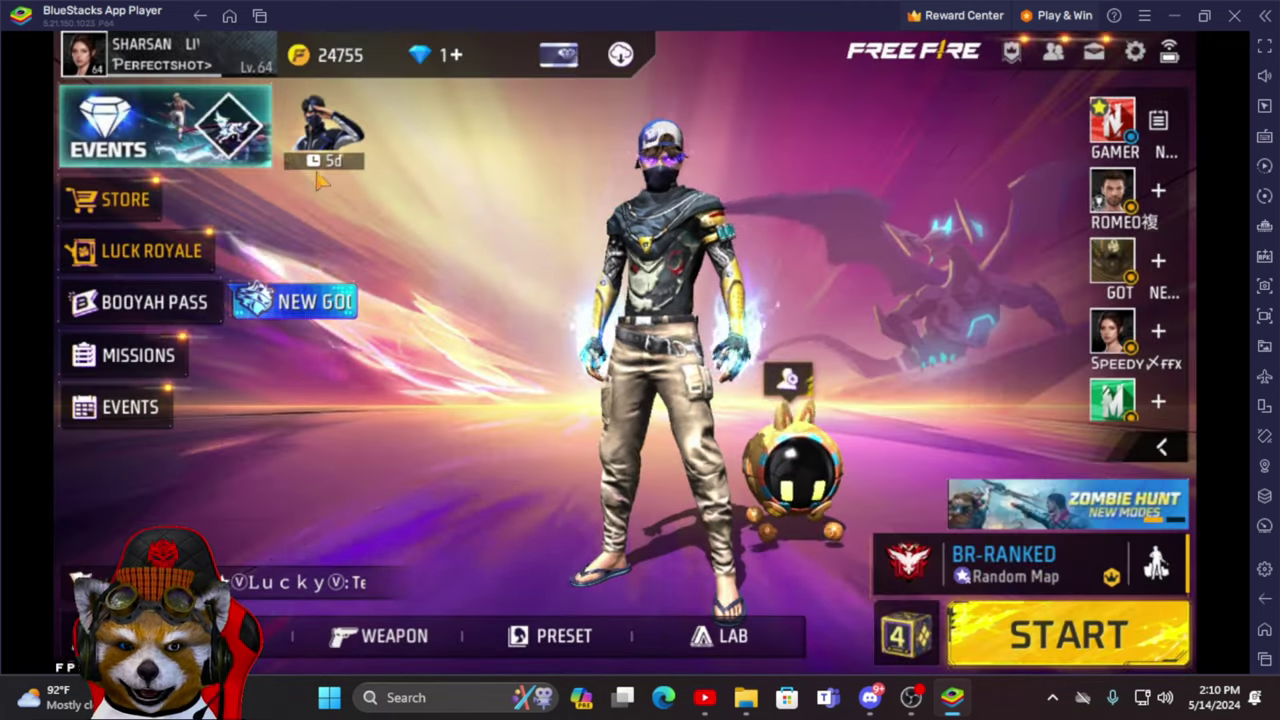
# - Reject the incoming CS-Ranked squad invite, view the player profile and close it
pyautogui.click(660, 350)
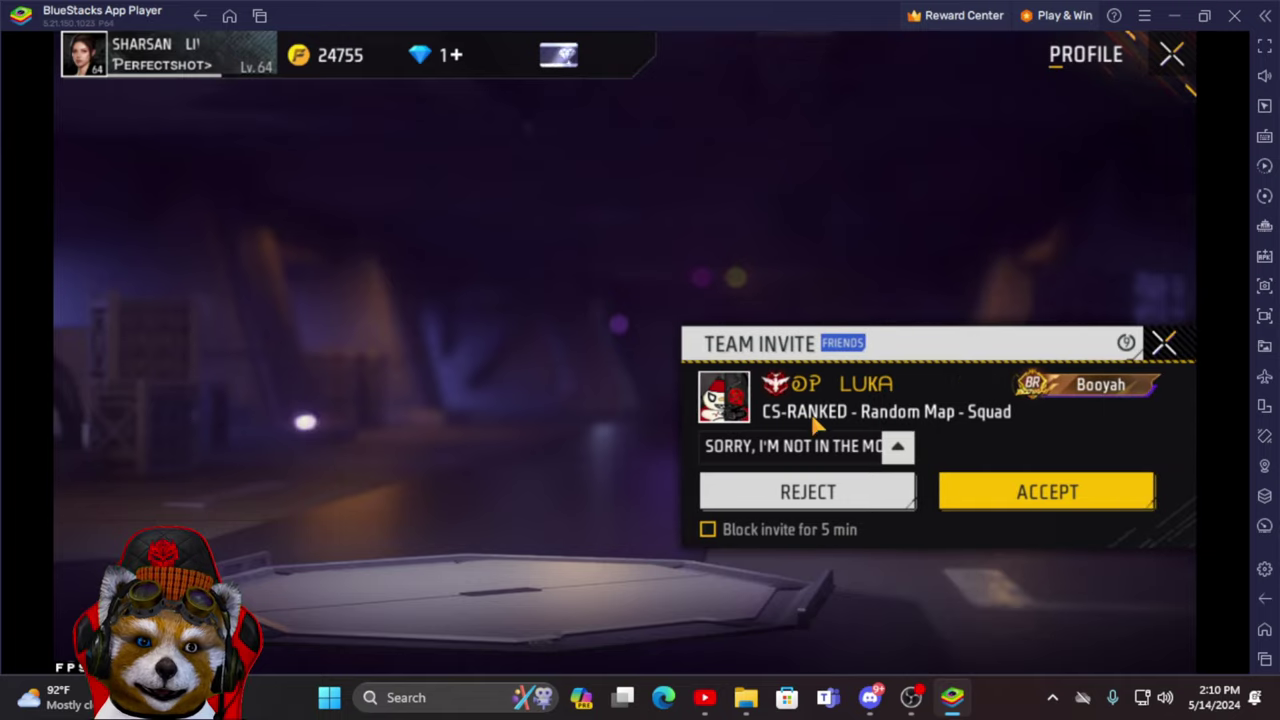
pyautogui.click(836, 500)
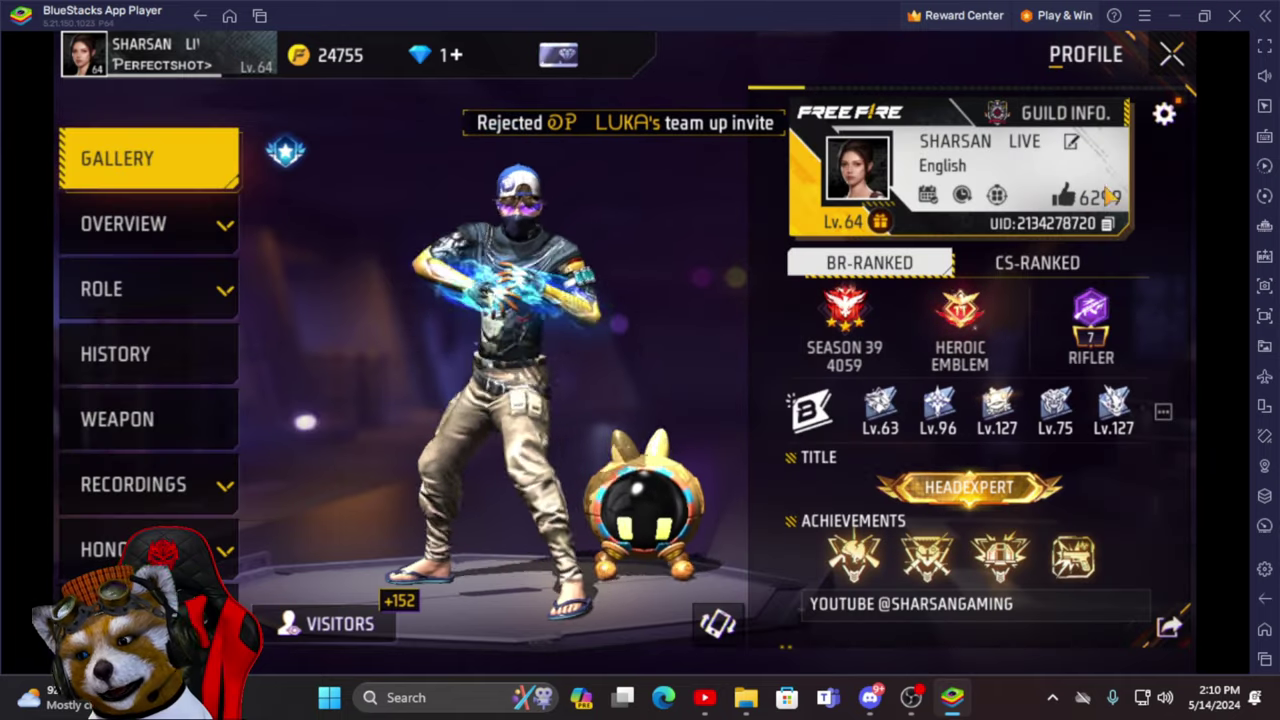
pyautogui.click(1172, 57)
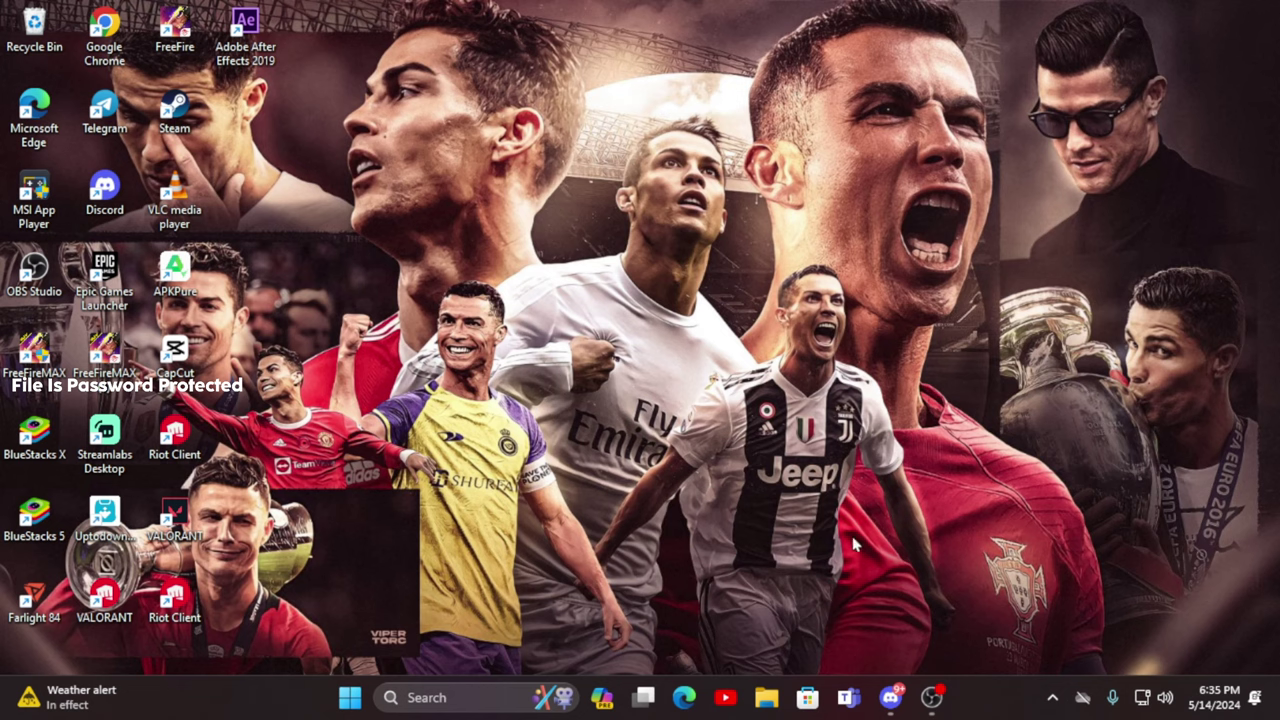
# - Switch to Discord, open the fox overlay Google Drive link from the announcement channel, and dismiss the Edge mobile app offer
pyautogui.click(892, 690)
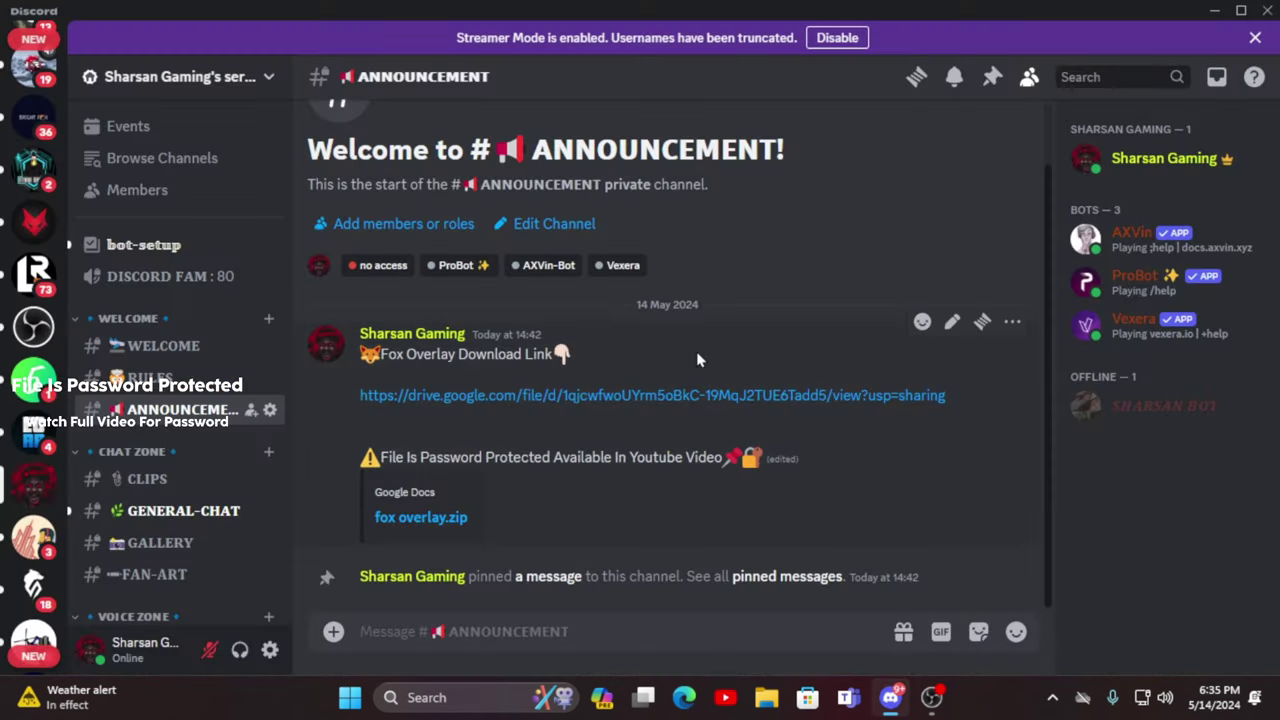
pyautogui.click(635, 400)
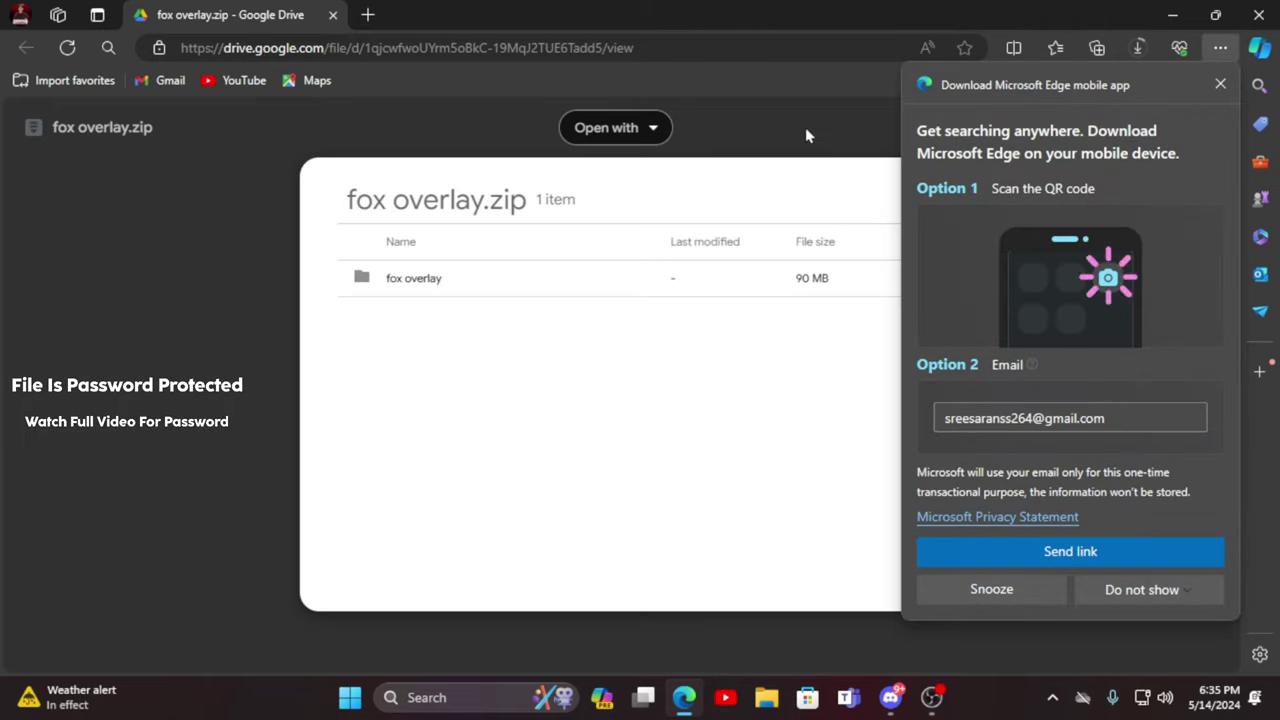
pyautogui.click(1220, 84)
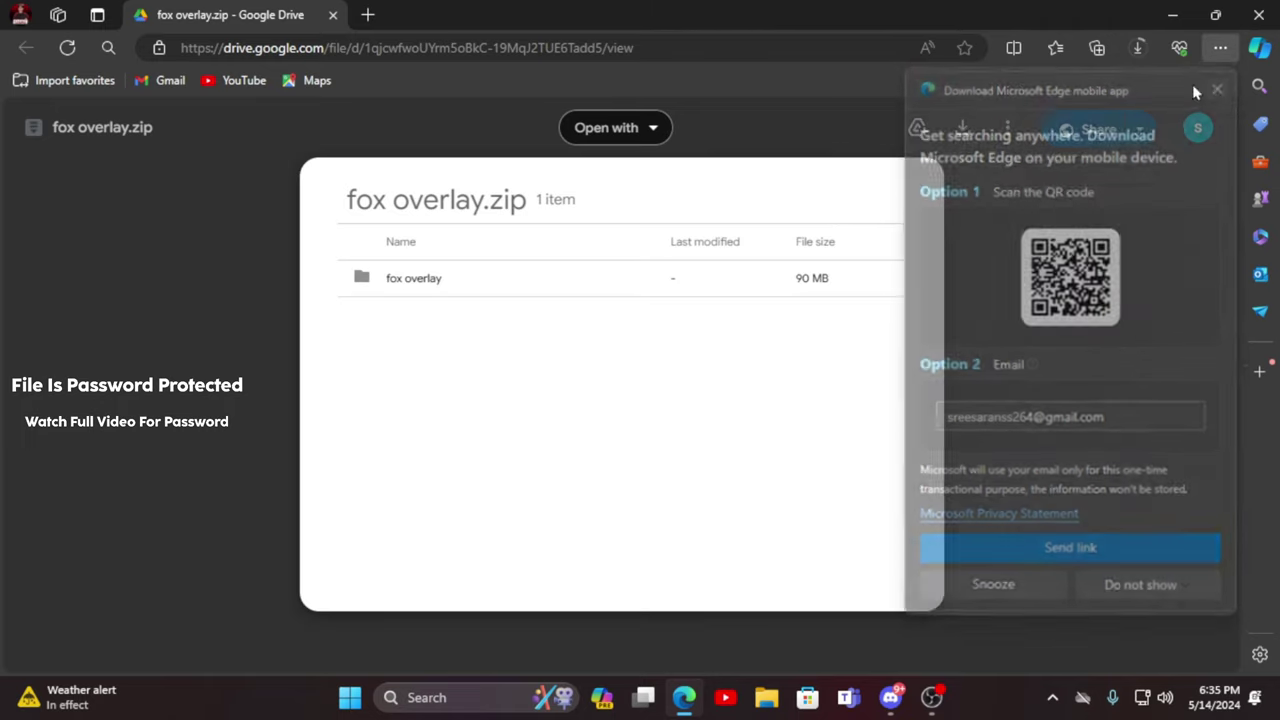
# - Start downloading fox overlay.zip despite the virus scan warning and pause the download
pyautogui.click(963, 127)
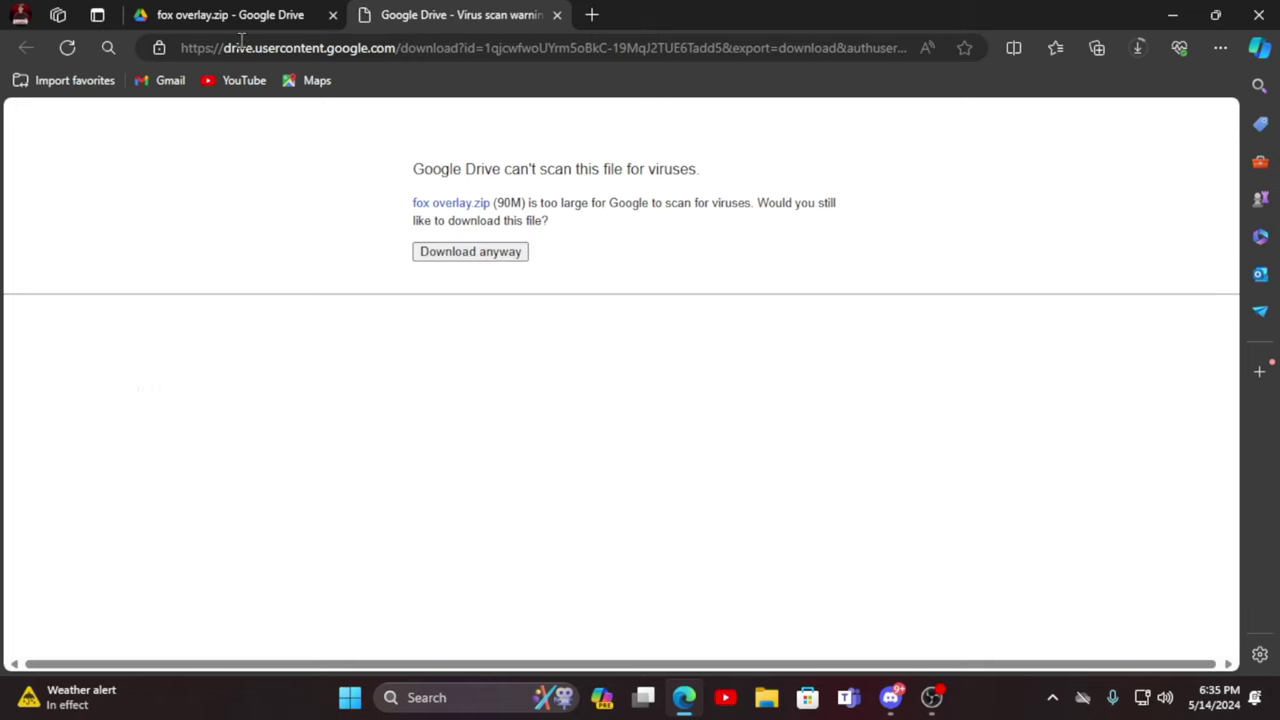
pyautogui.click(483, 255)
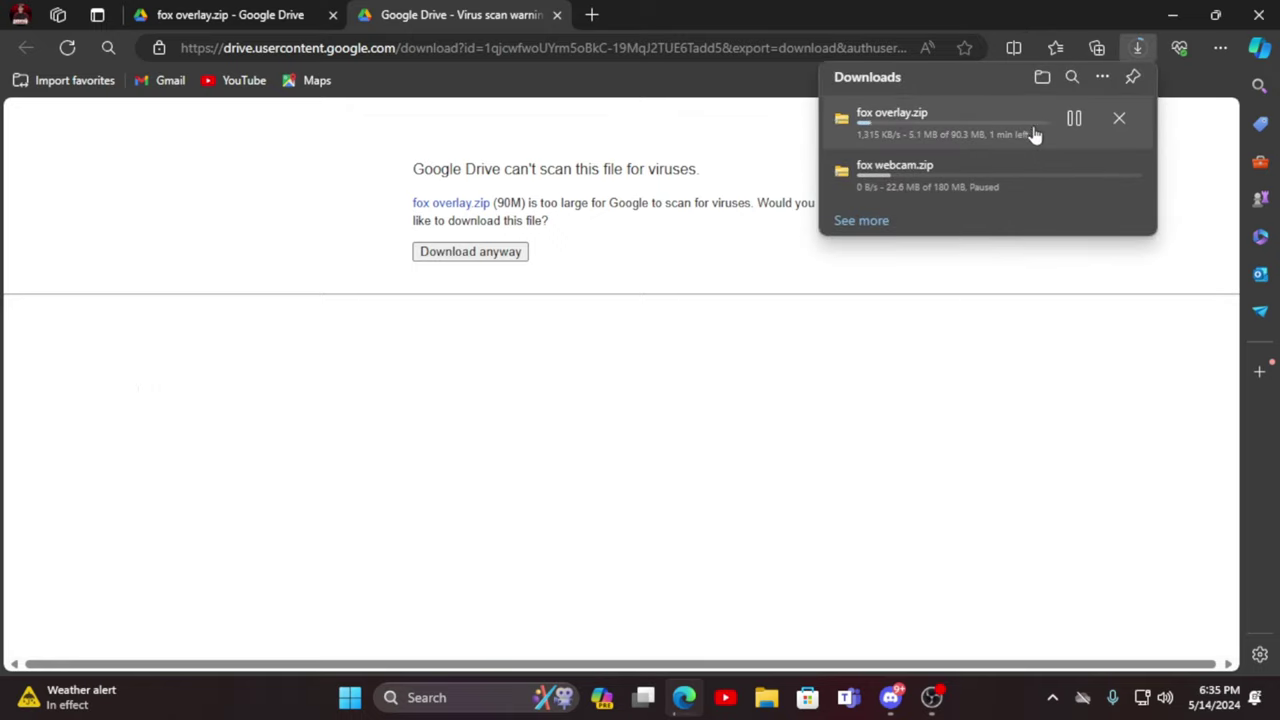
pyautogui.click(1074, 118)
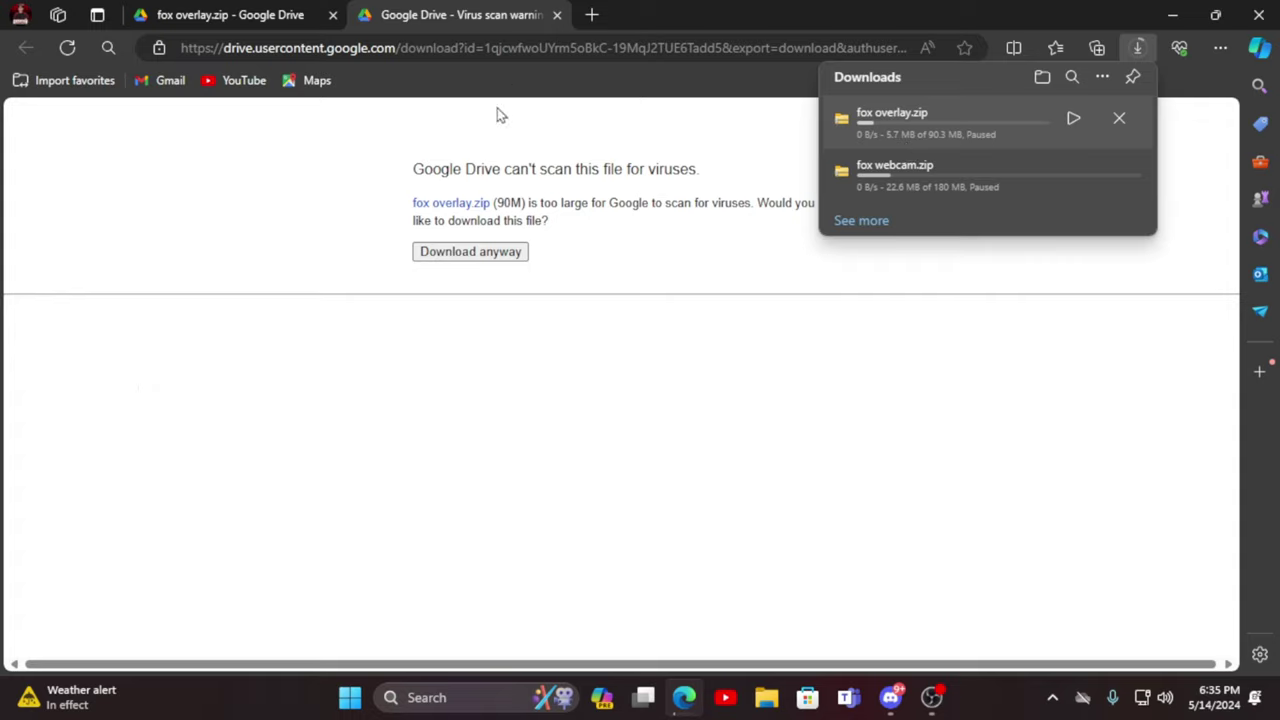
pyautogui.click(306, 188)
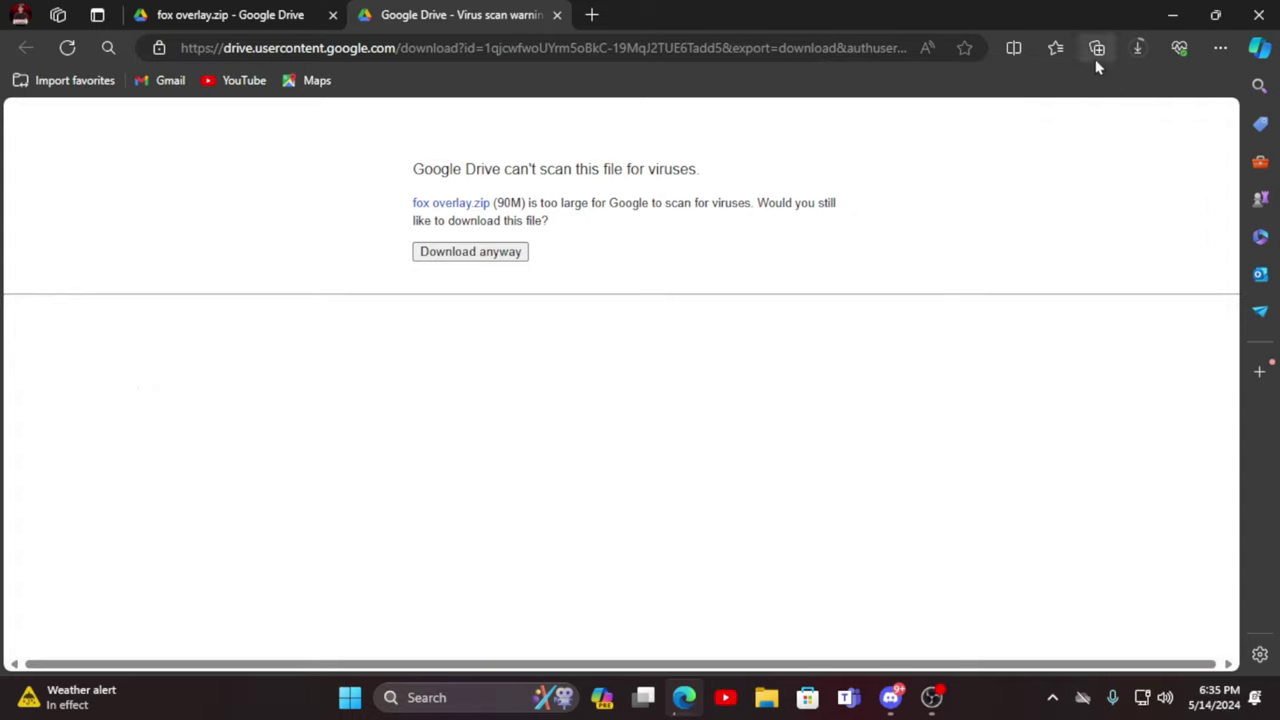
# - Minimize the browser and Discord, and locate the fox overlay archive in the Videos folder in File Explorer
pyautogui.click(1172, 18)
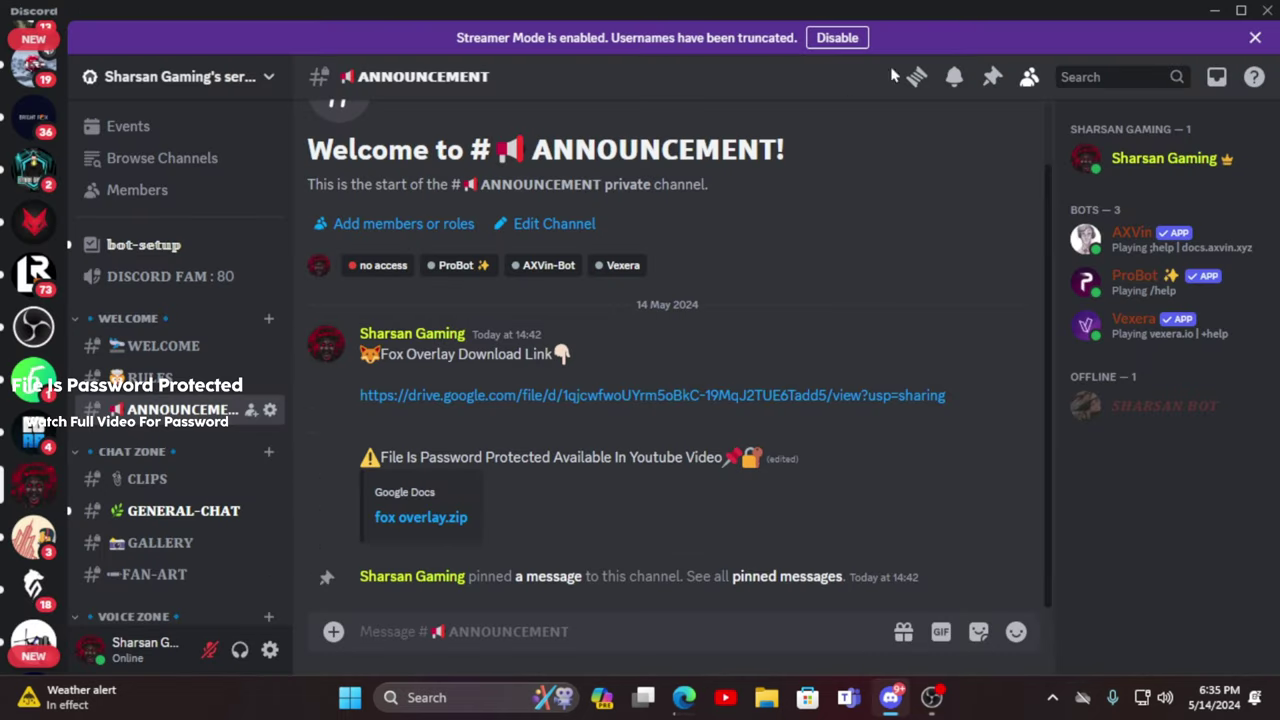
pyautogui.click(1214, 10)
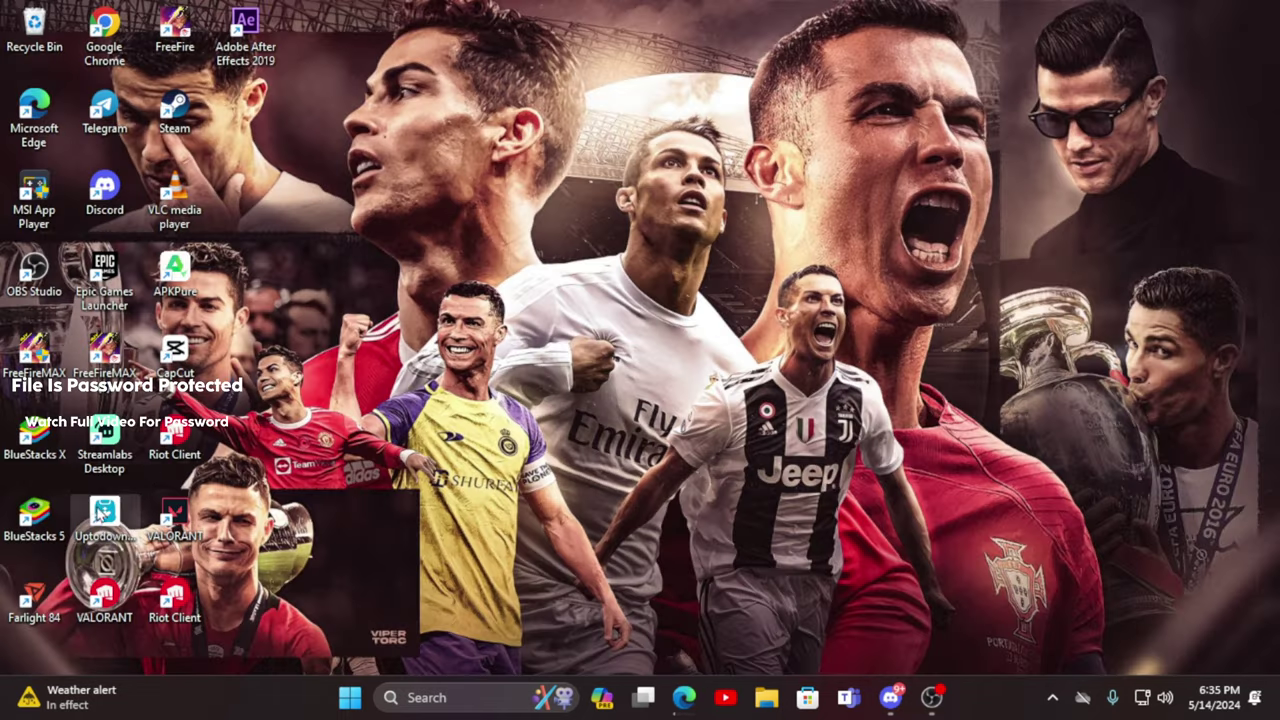
pyautogui.click(766, 697)
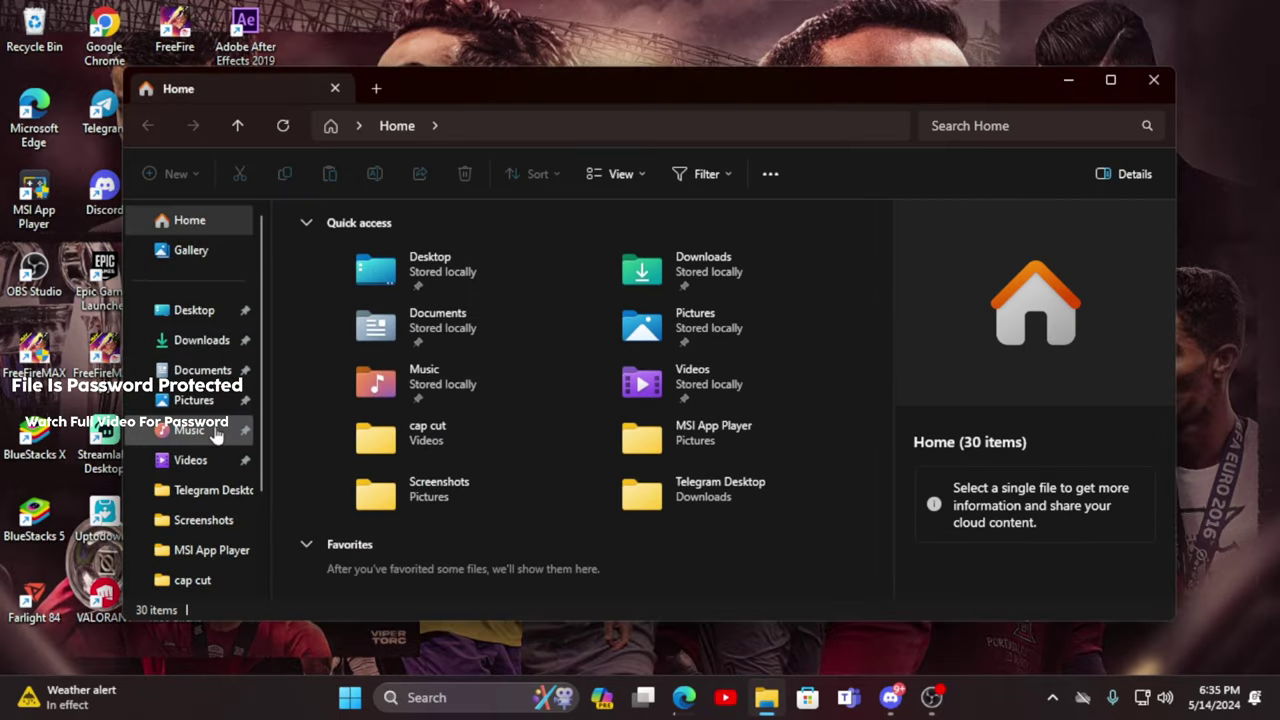
pyautogui.click(187, 342)
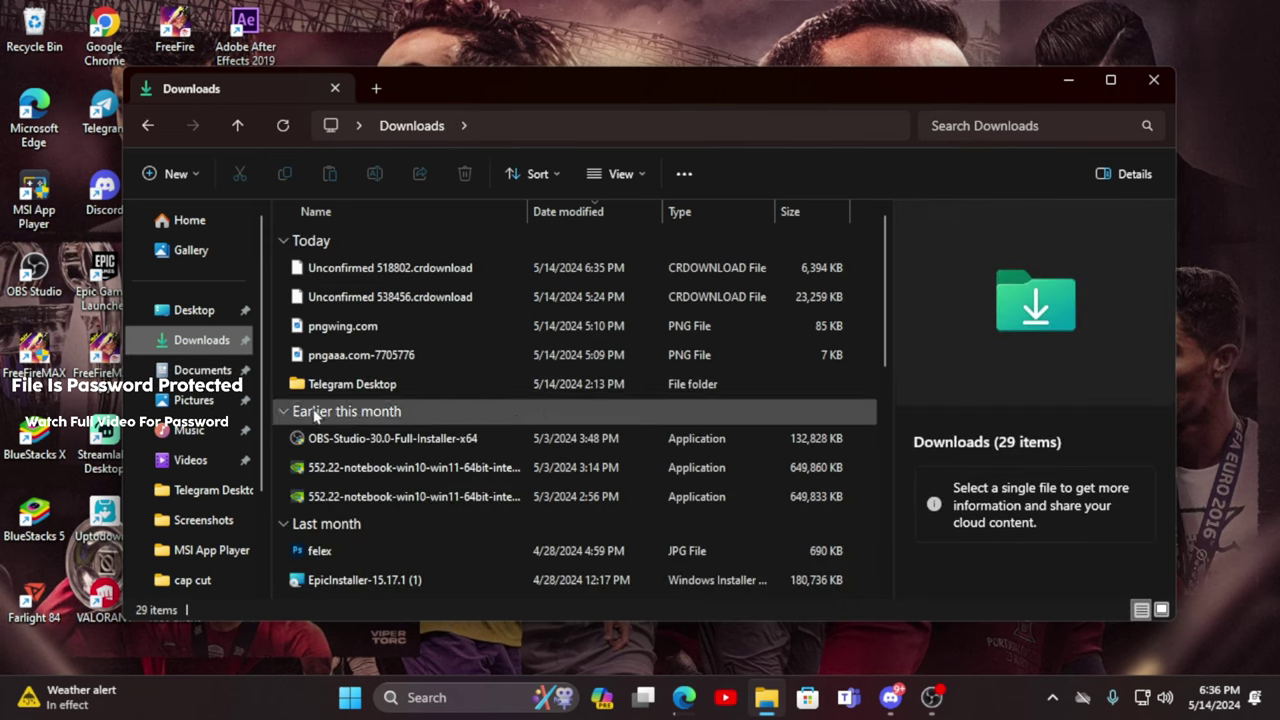
pyautogui.click(180, 468)
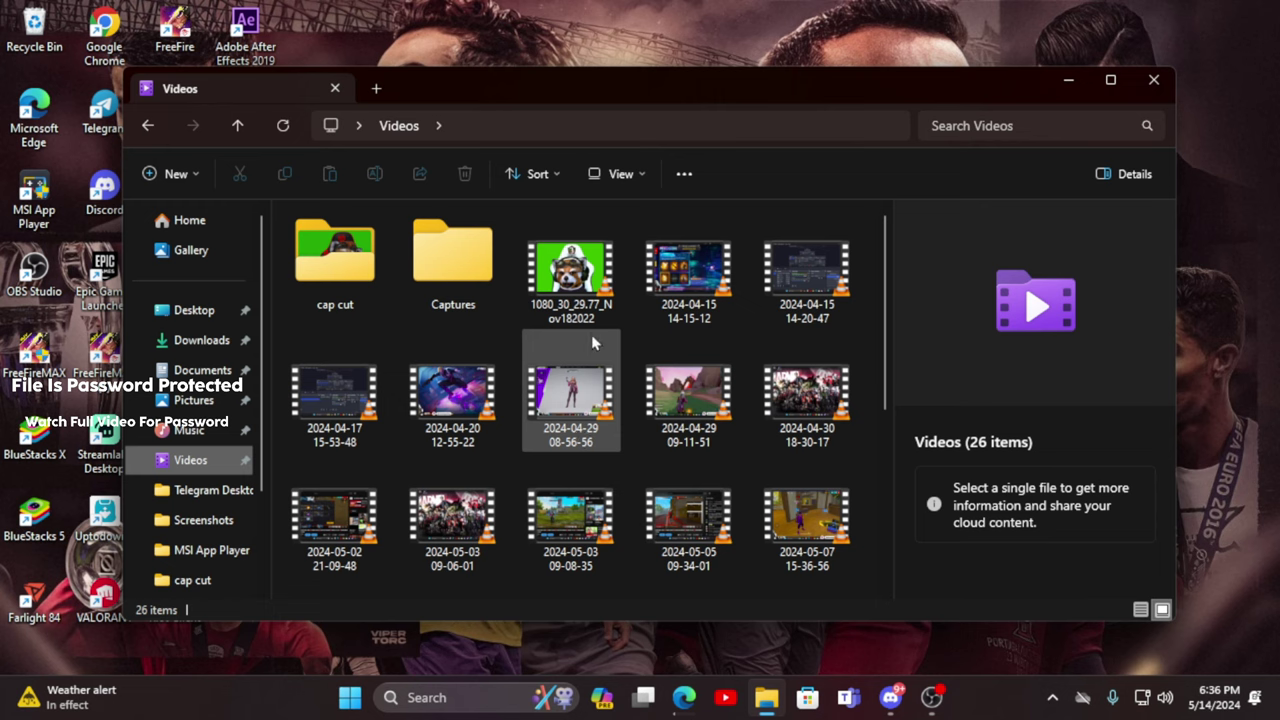
pyautogui.scroll(-3, 480, 336)
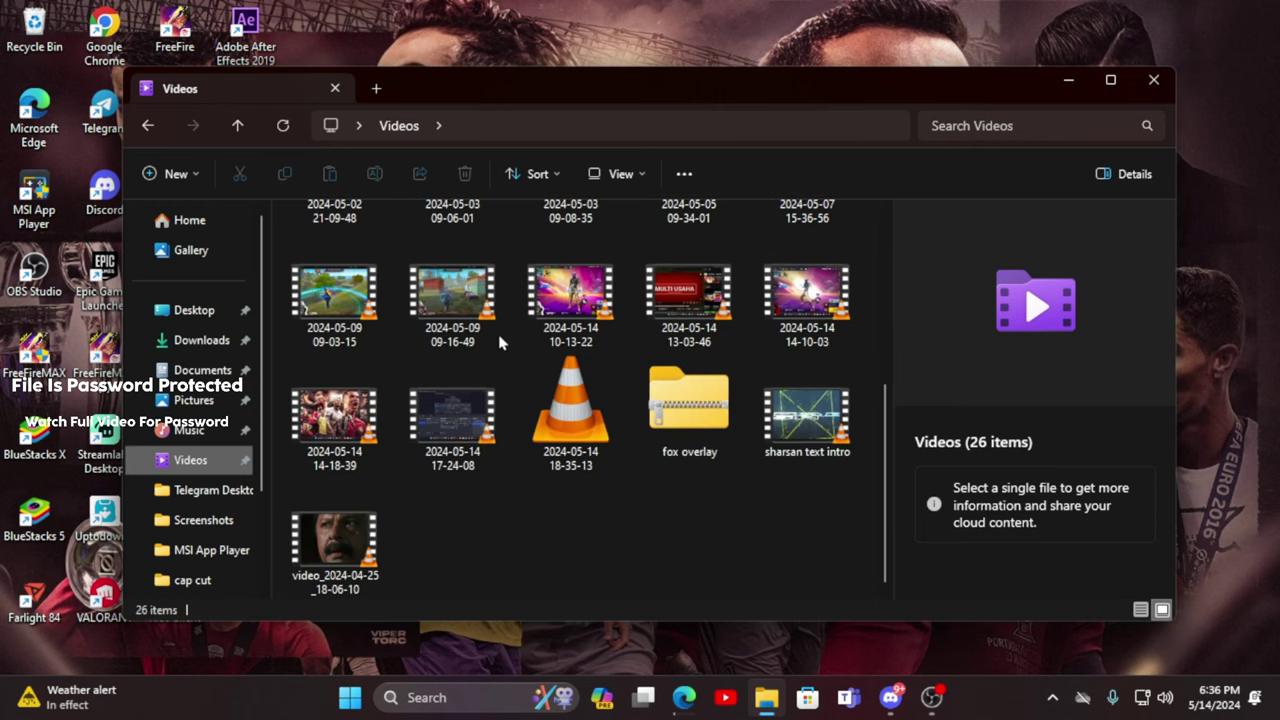
# - Extract the fox overlay archive with 7-Zip into a fox overlay folder within Videos, entering the archive password
pyautogui.click(684, 411)
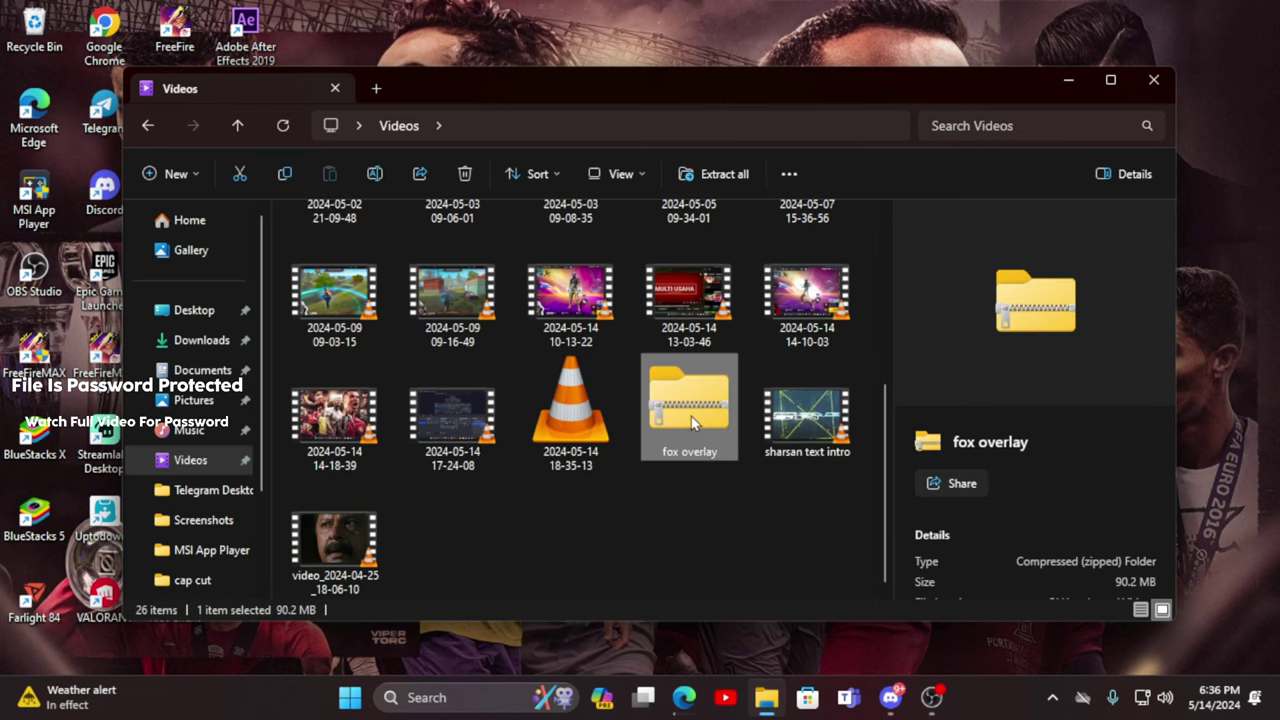
pyautogui.rightClick(692, 421)
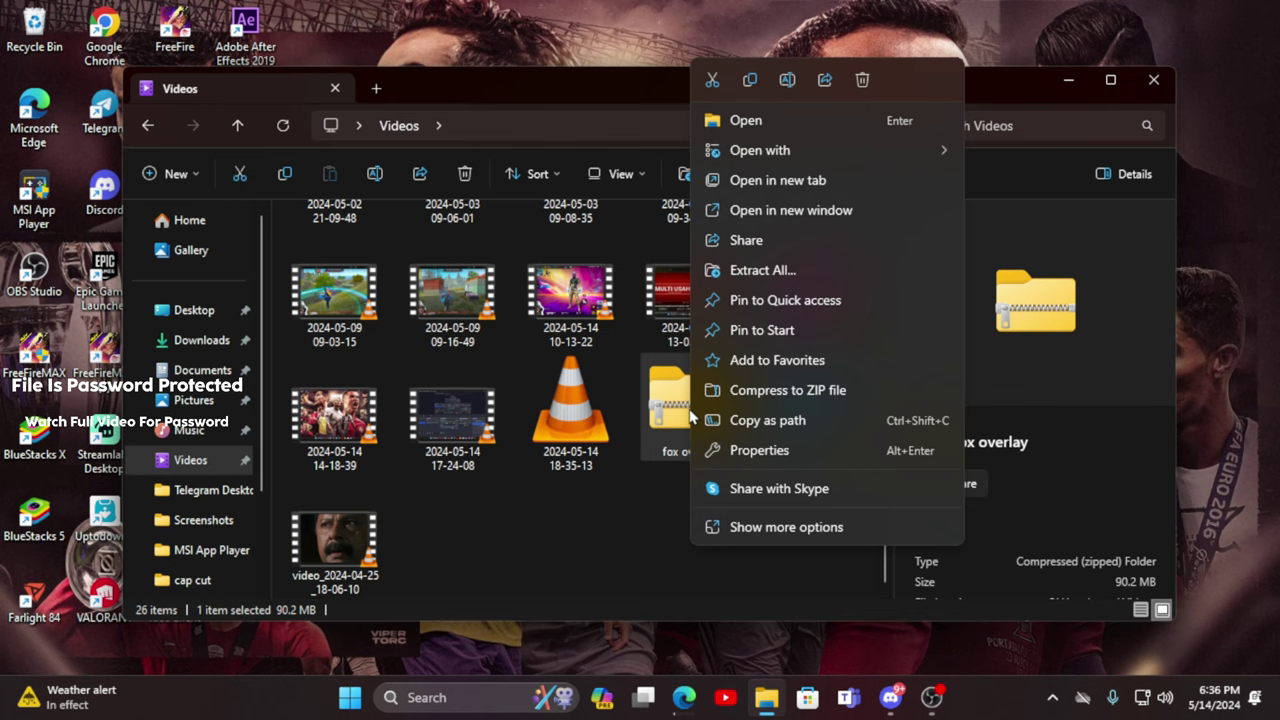
pyautogui.click(790, 527)
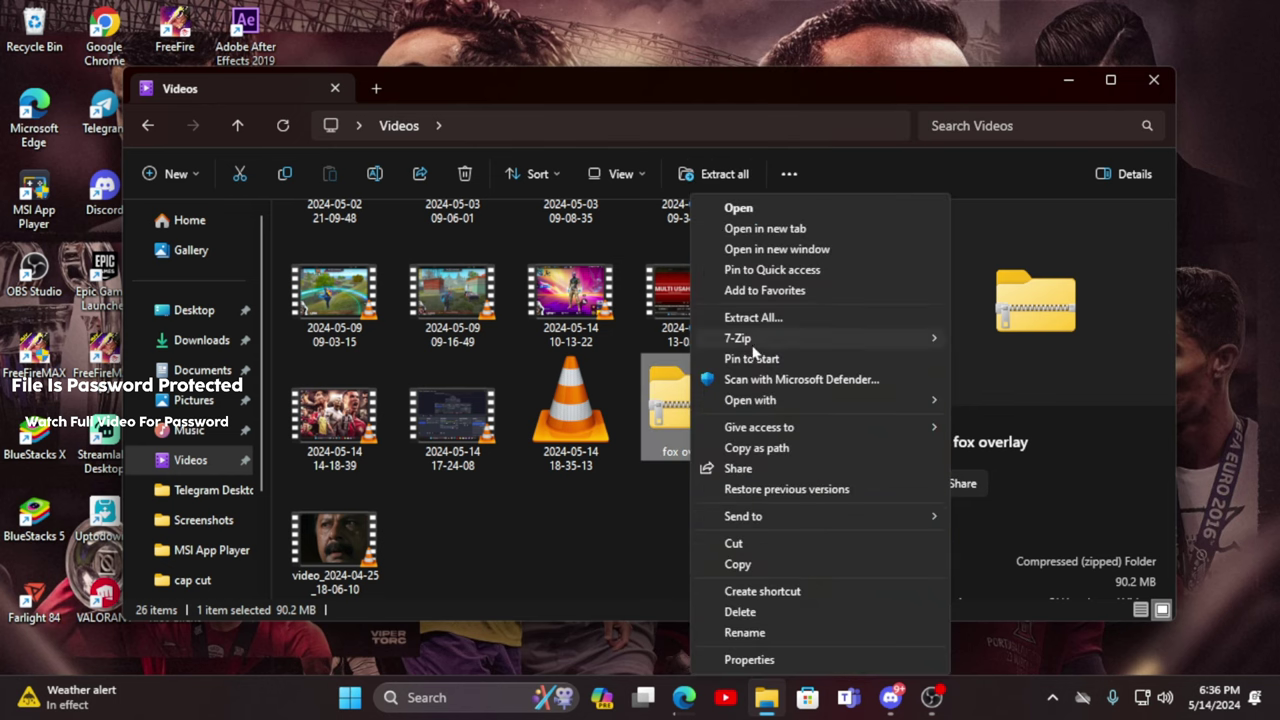
pyautogui.moveTo(755, 340)
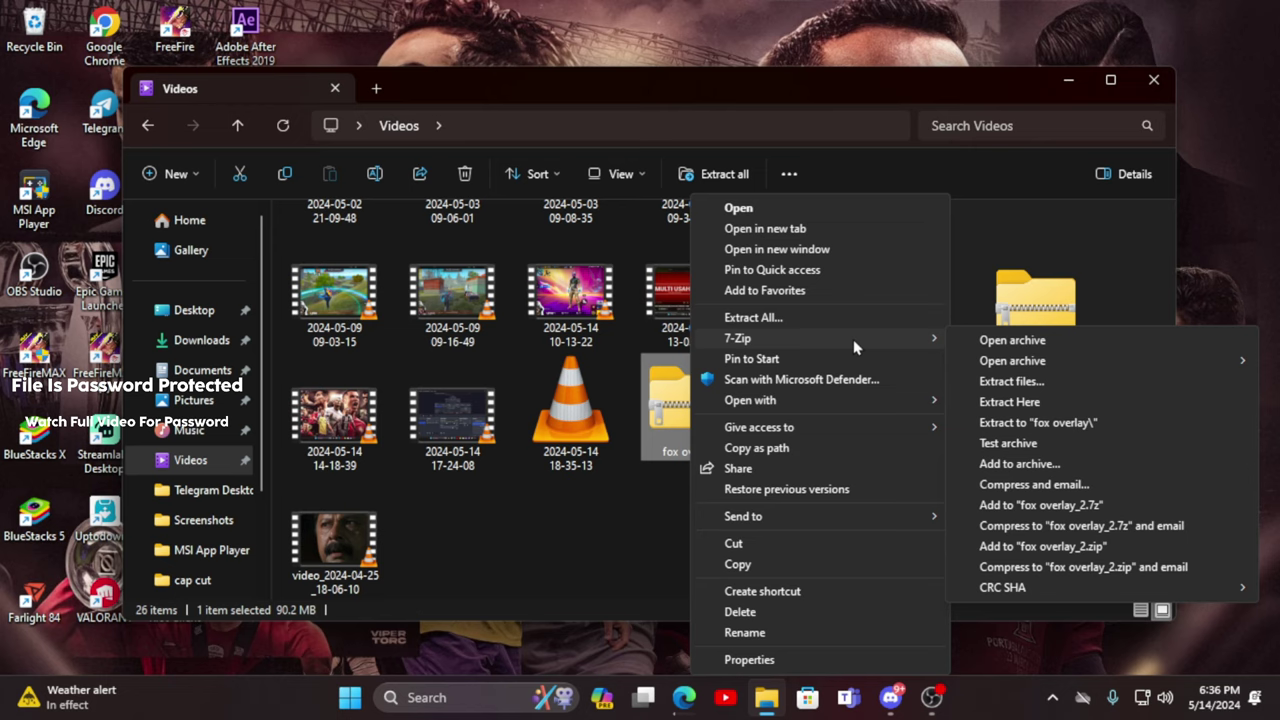
pyautogui.click(1015, 381)
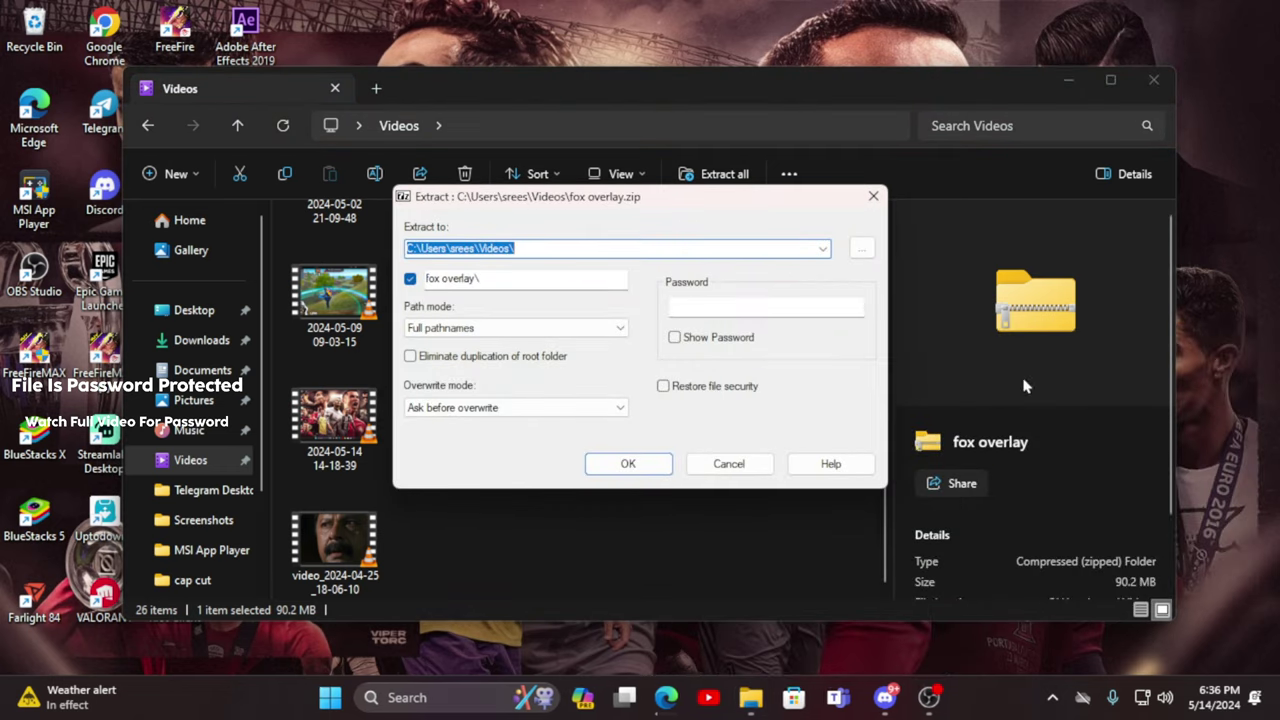
pyautogui.click(753, 308)
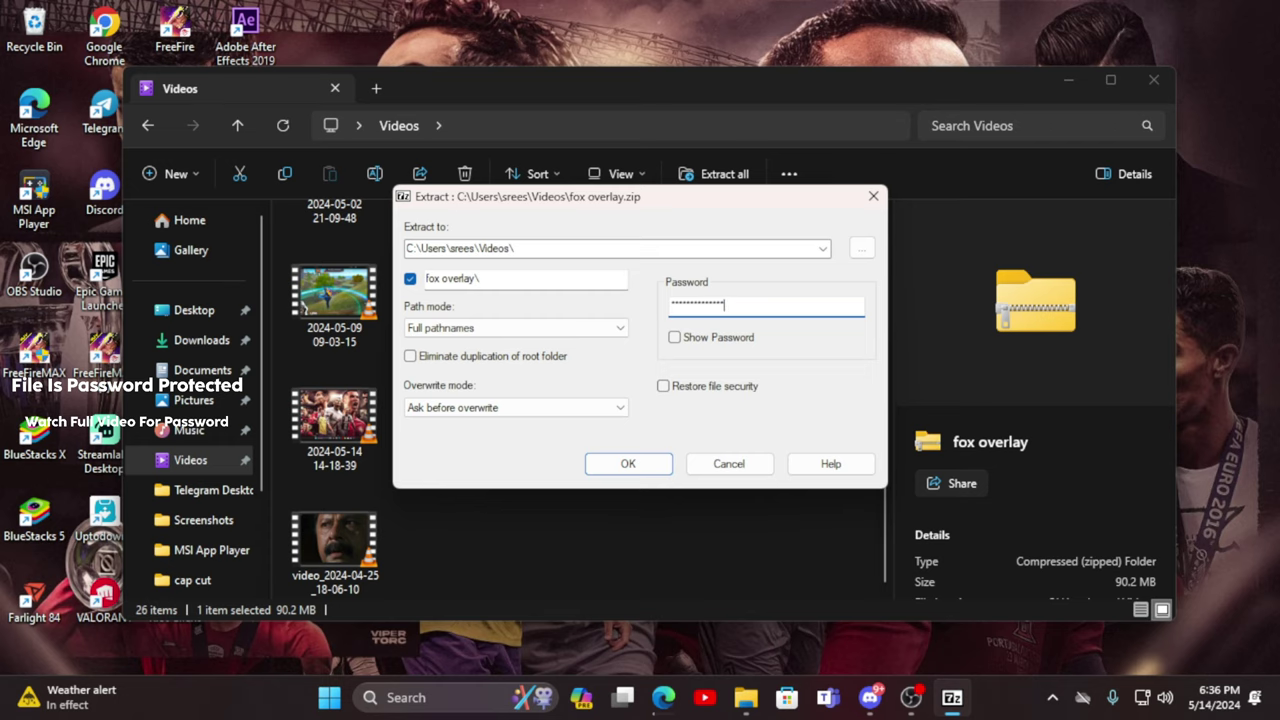
pyautogui.click(648, 467)
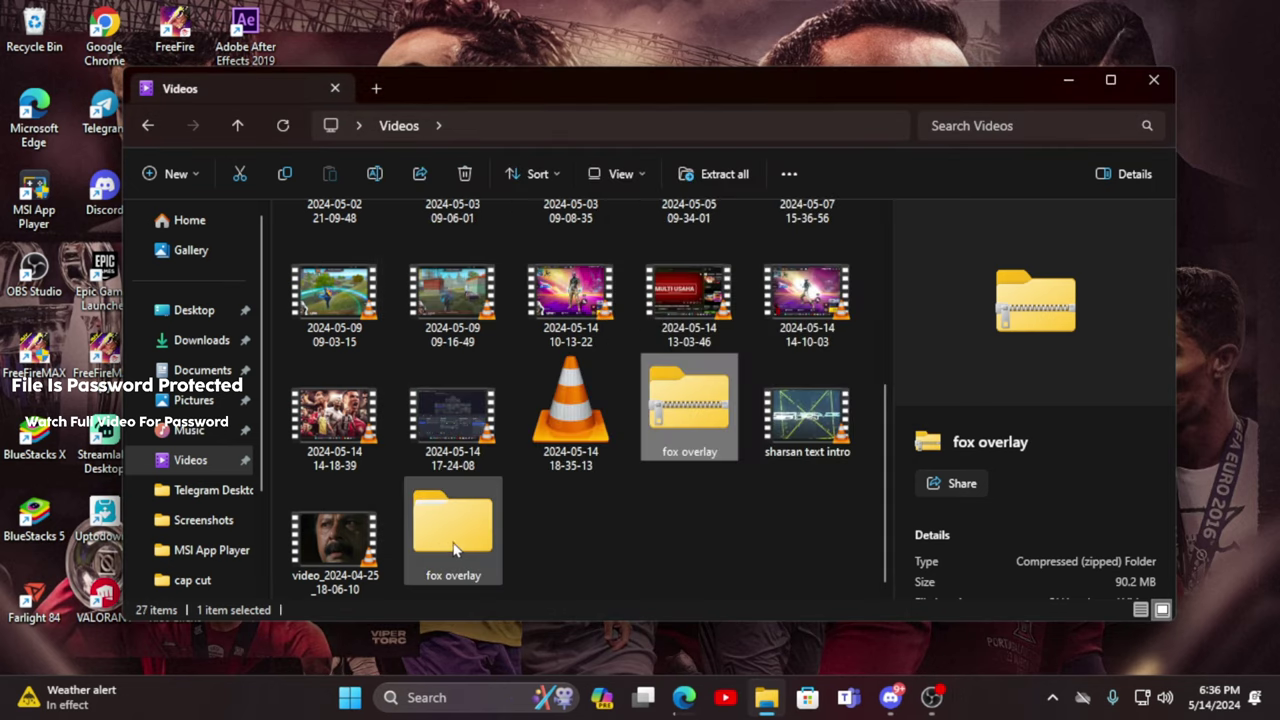
# - Check the contents of the extracted fox overlay folder and its nested subfolder, and close File Explorer
pyautogui.doubleClick(453, 541)
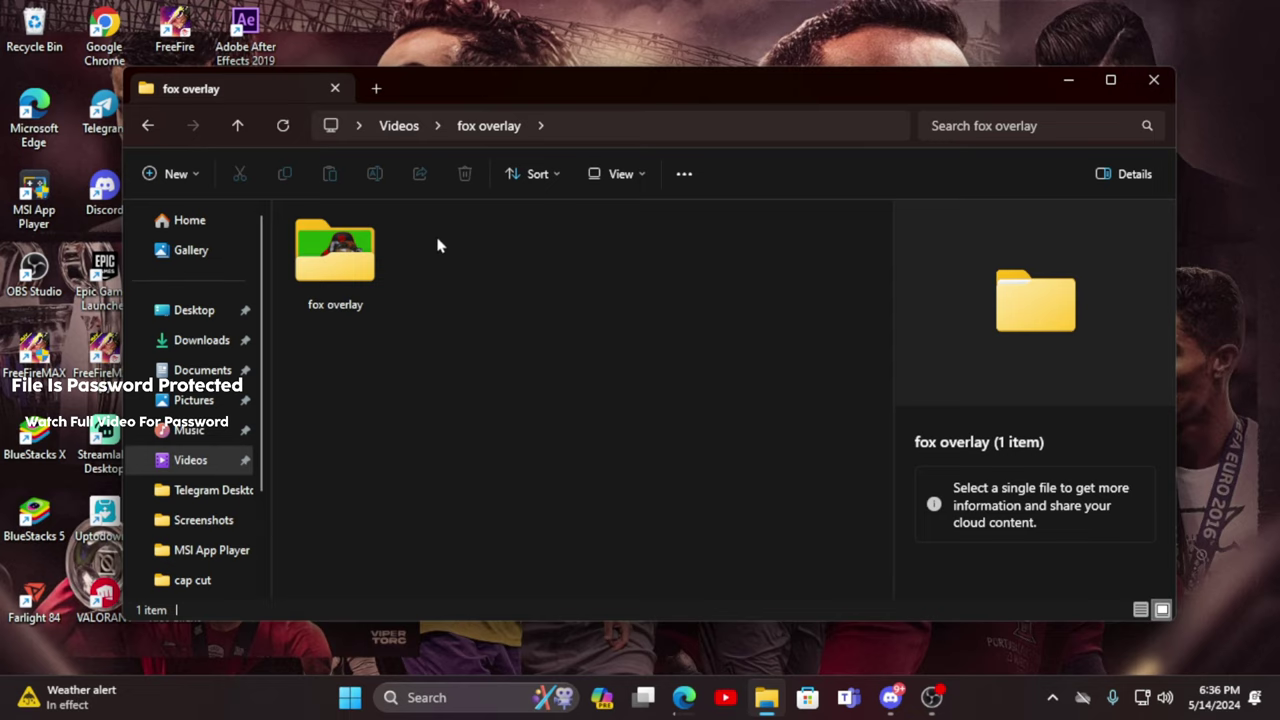
pyautogui.doubleClick(352, 252)
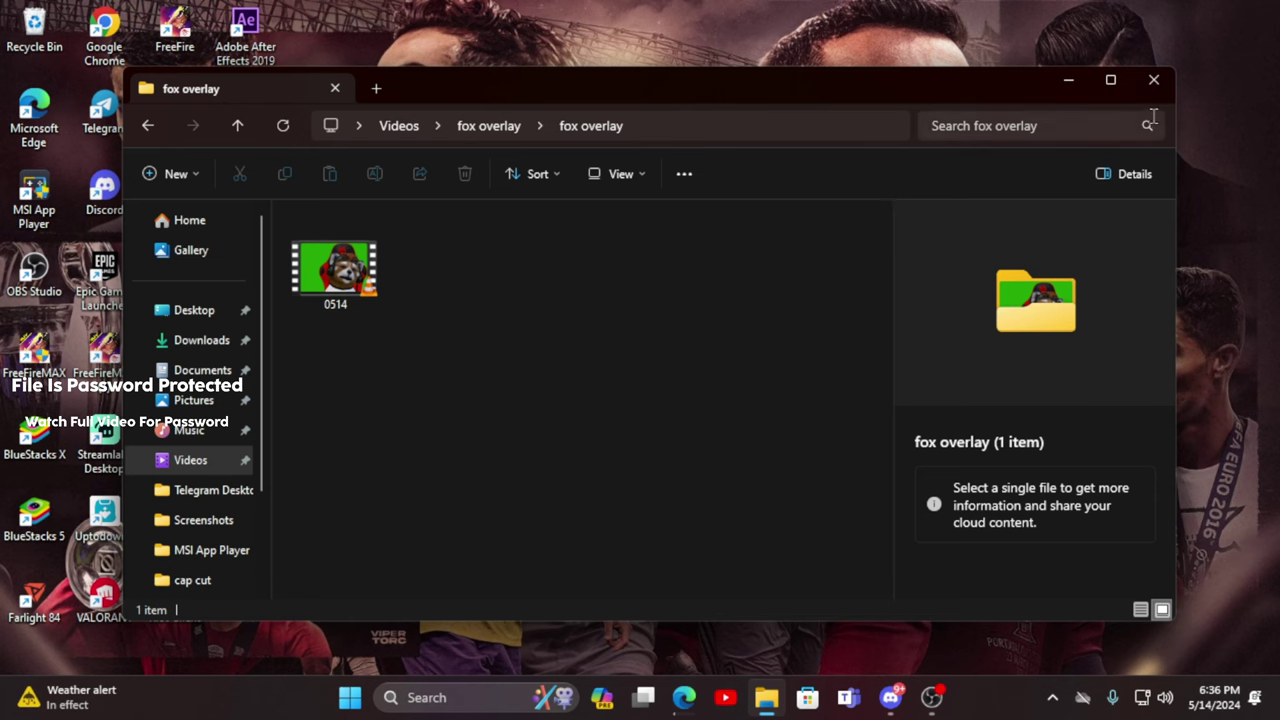
pyautogui.click(1156, 80)
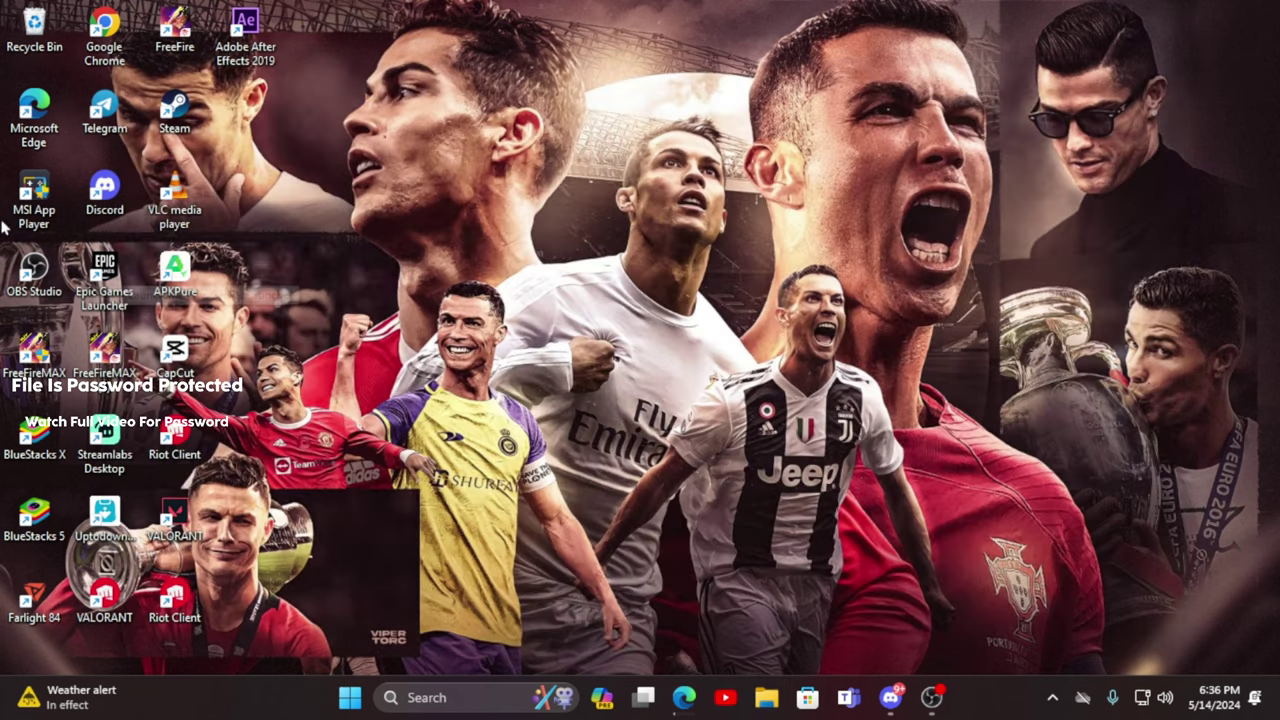
# - Switch to OBS Studio and add a new Media Source named webcam red1 to Scene 2
pyautogui.click(929, 705)
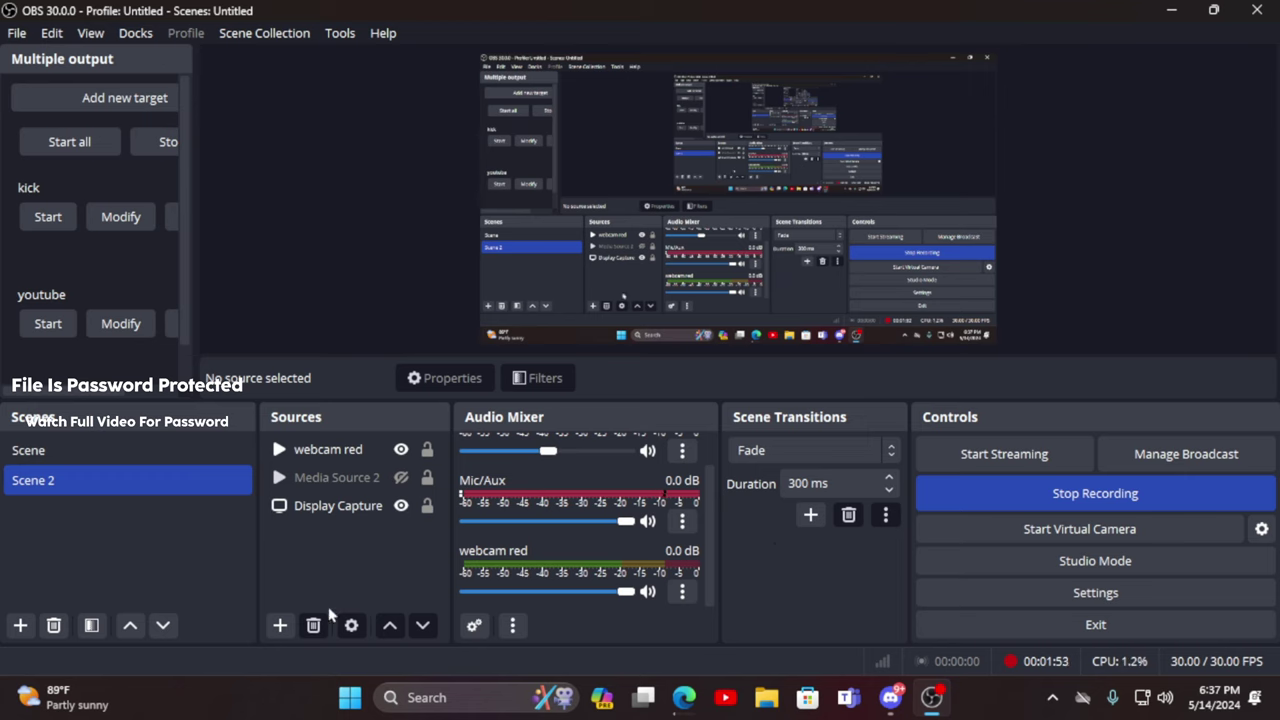
pyautogui.click(280, 625)
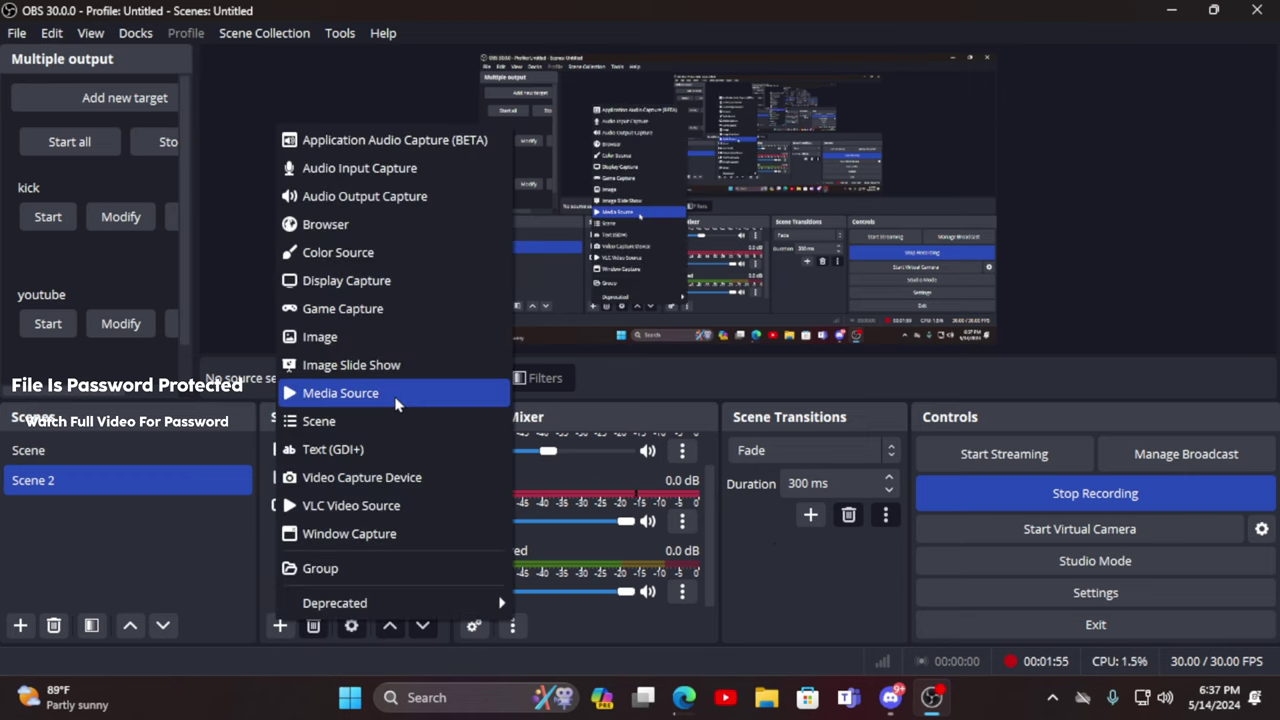
pyautogui.click(395, 401)
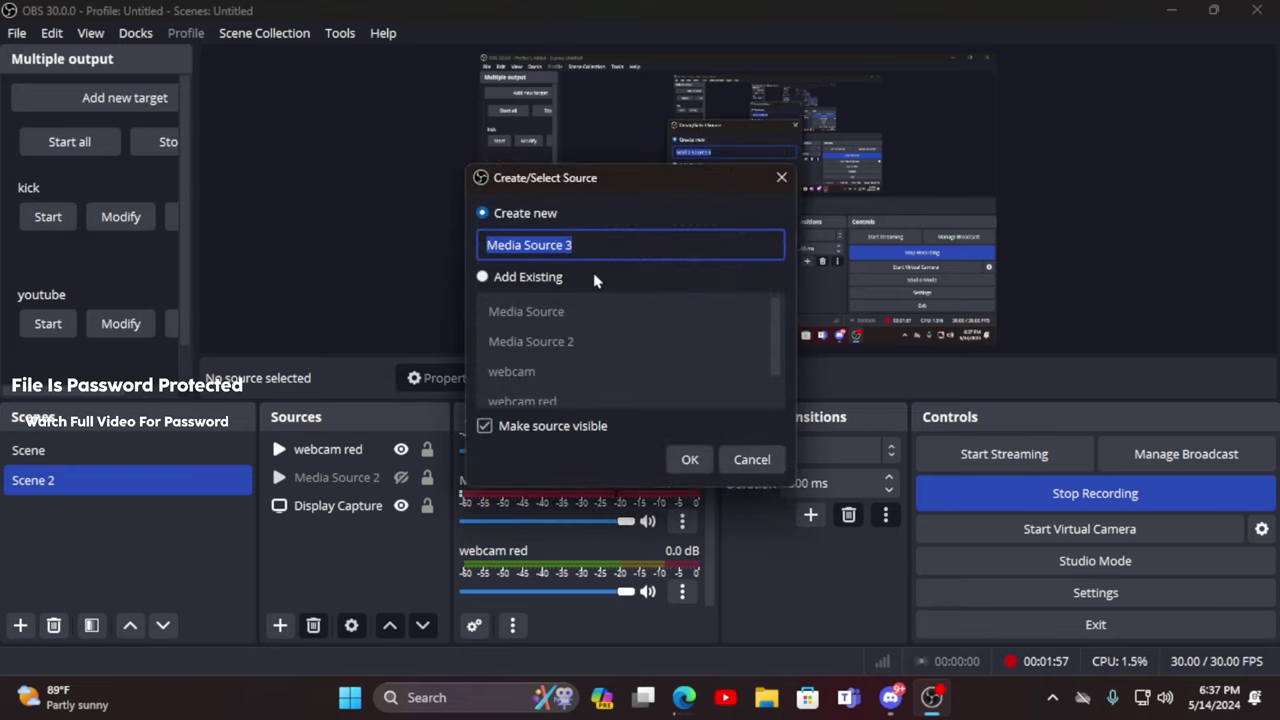
pyautogui.press('BackSpace')
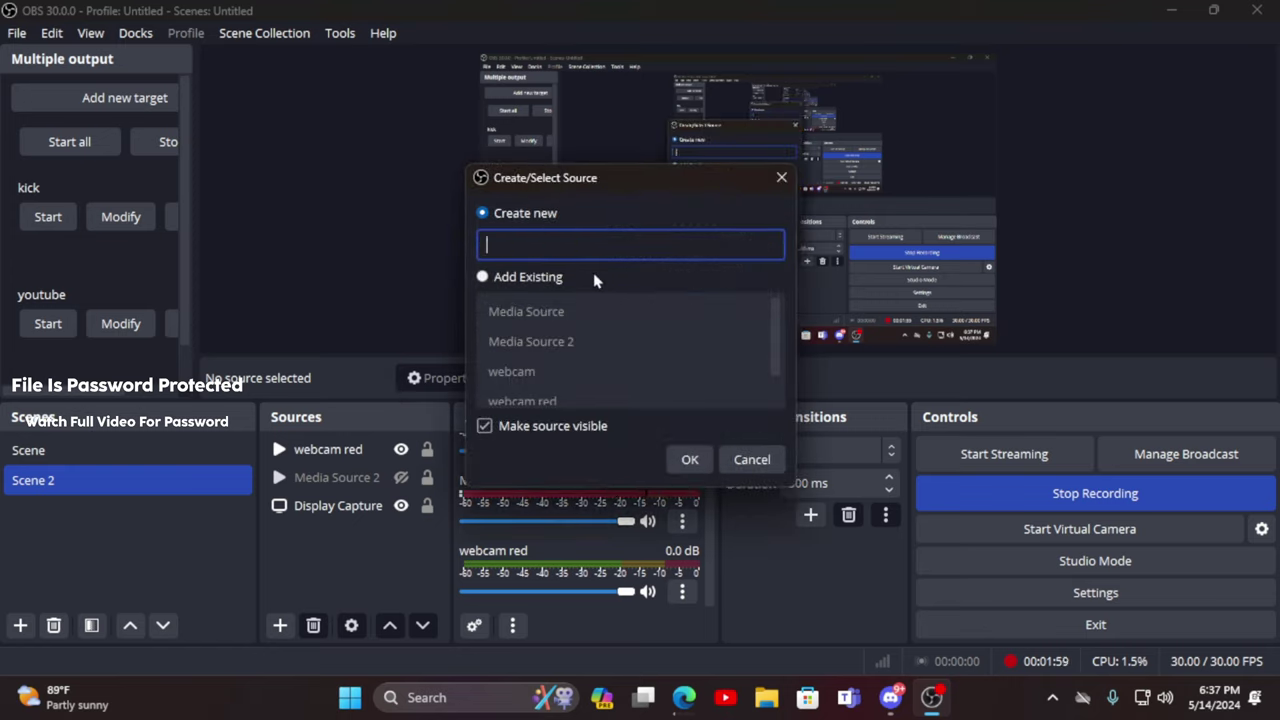
pyautogui.write('webcam rde')
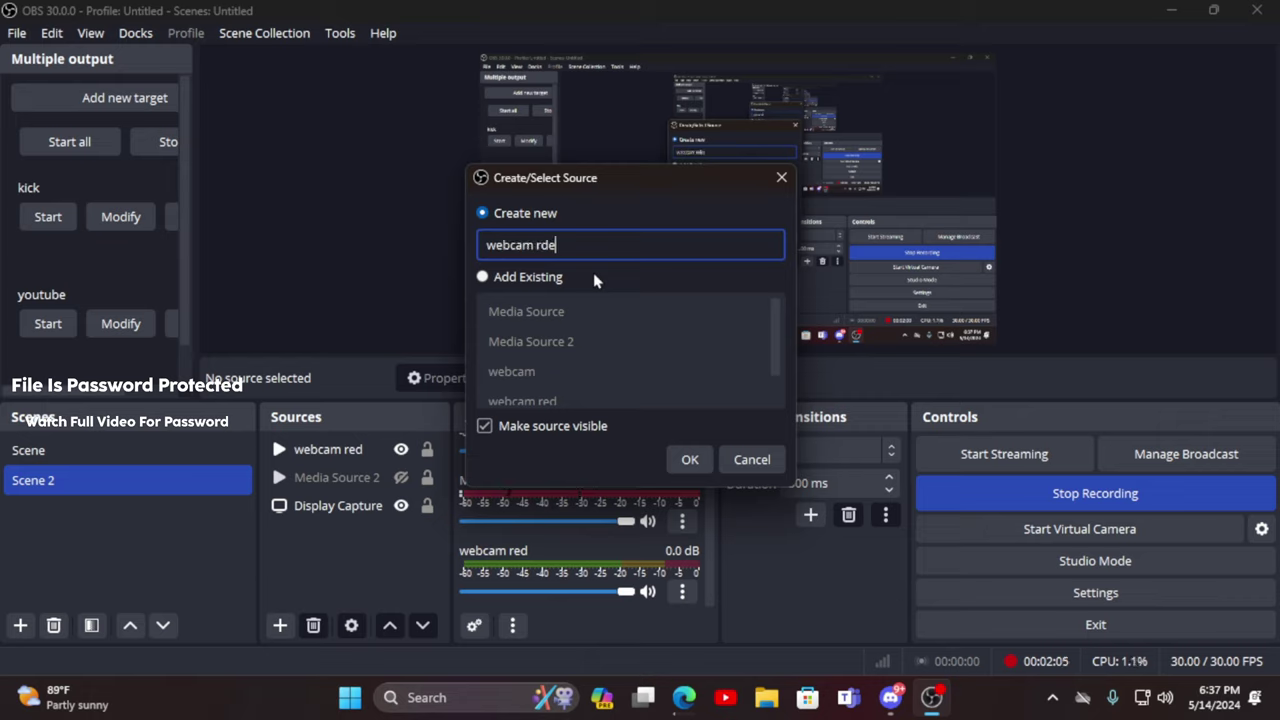
pyautogui.press('BackSpace')
pyautogui.press('BackSpace')
pyautogui.click(688, 459)
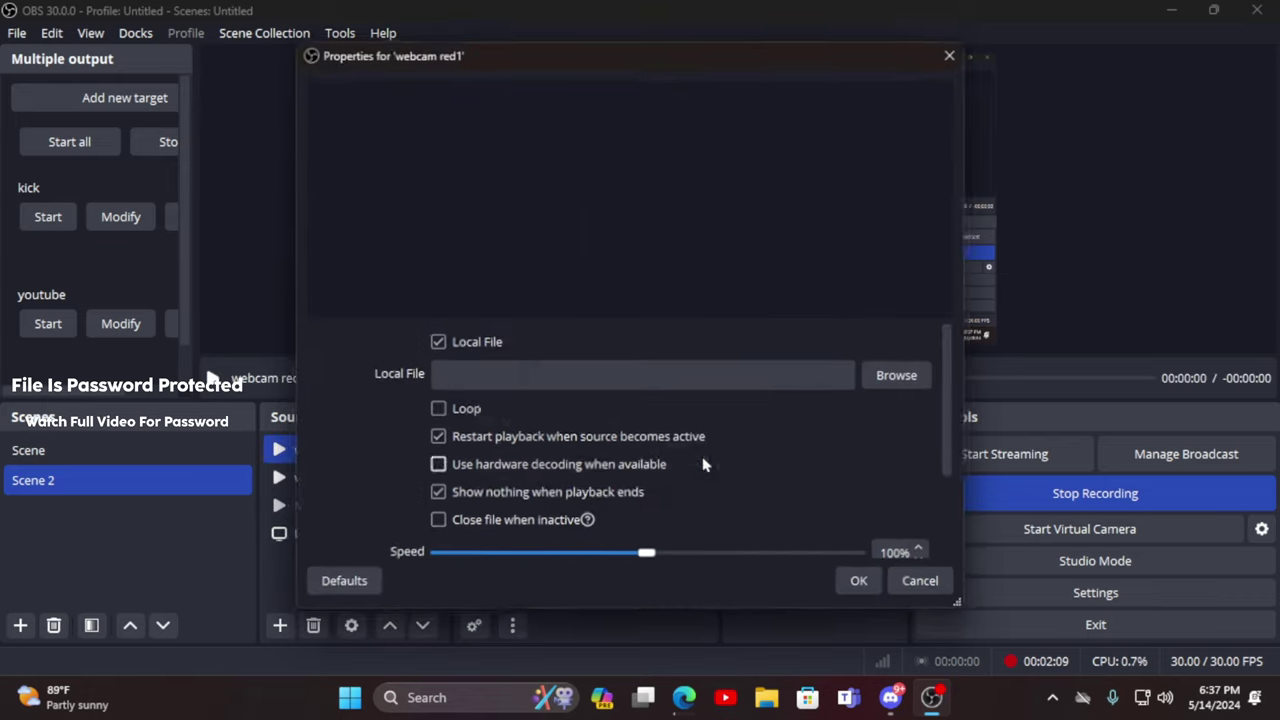
# - Load 0514.mp4 from the cap cut folder in Videos as the source's local file and enable looping
pyautogui.click(912, 376)
pyautogui.hscroll(2, 457, 266)
pyautogui.scroll(-3, 368, 380)
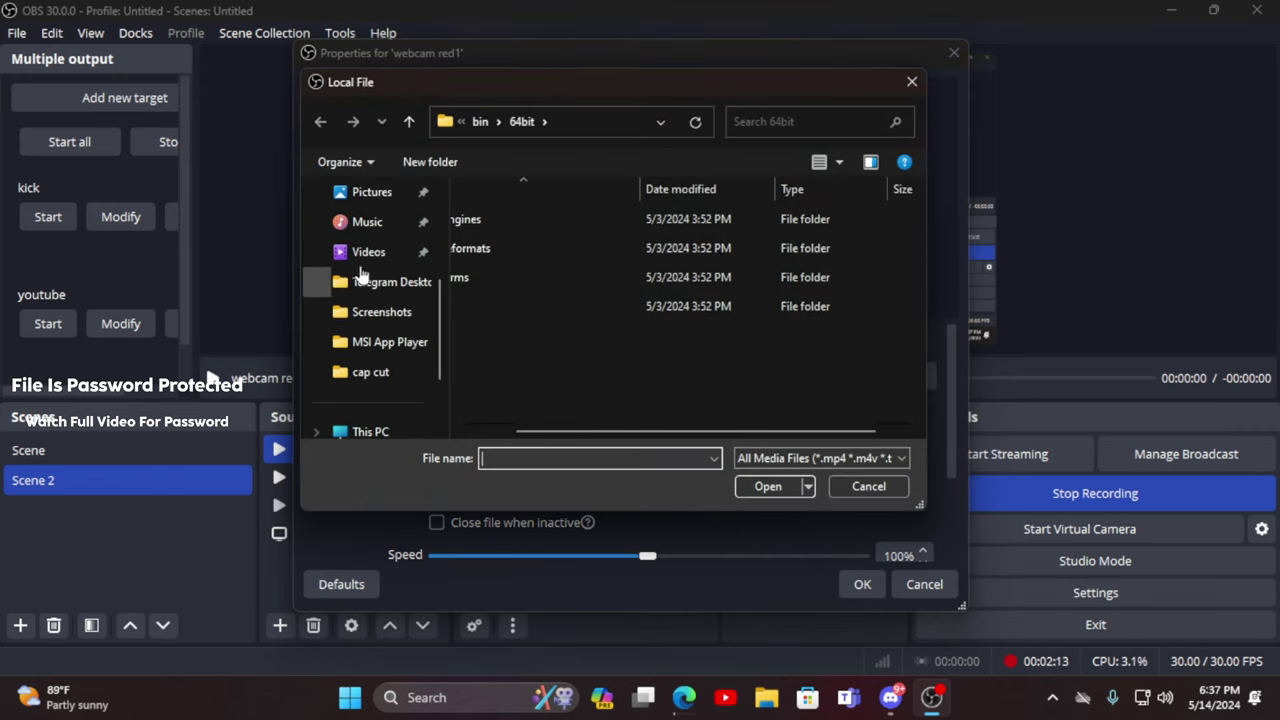
pyautogui.click(336, 251)
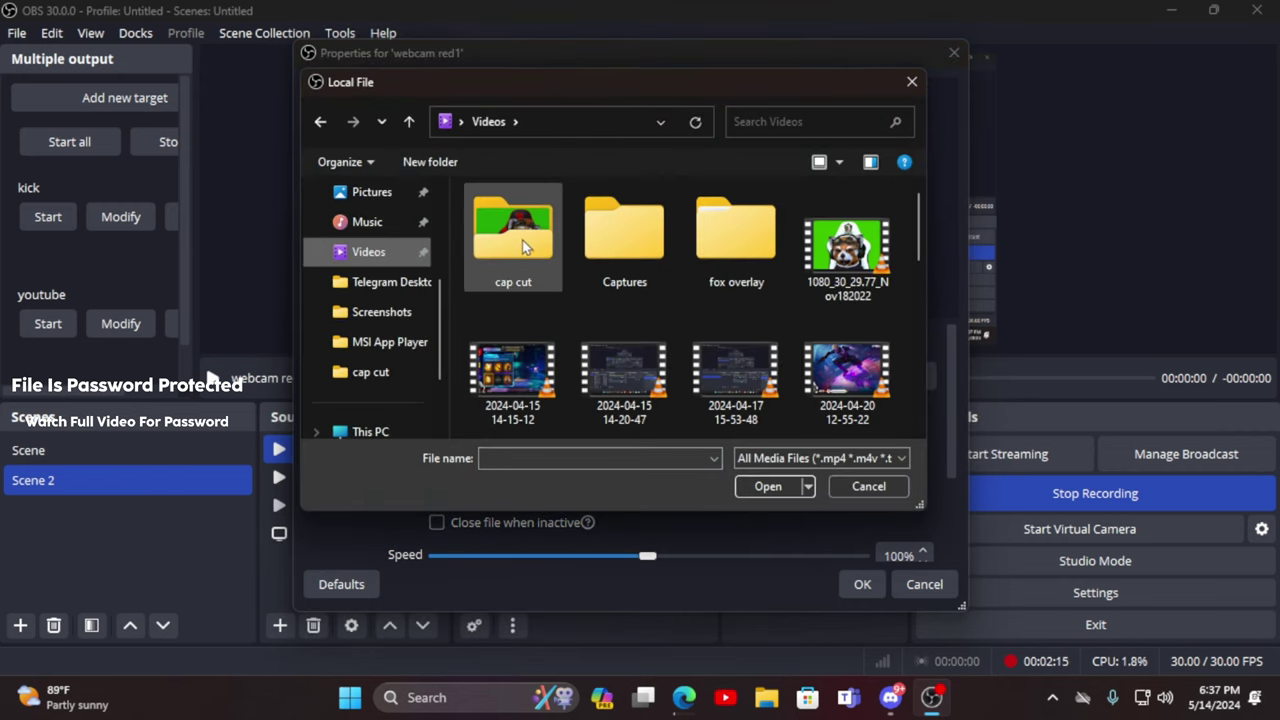
pyautogui.scroll(-3, 600, 260)
pyautogui.scroll(5, 600, 260)
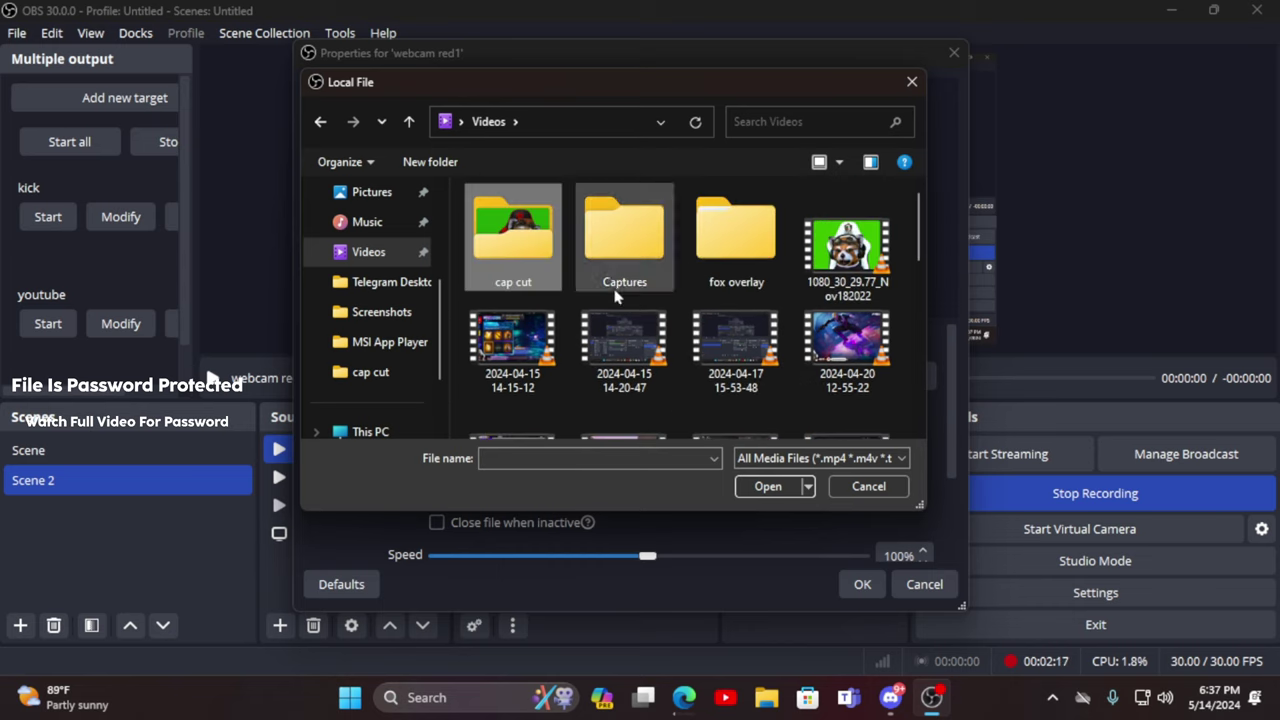
pyautogui.doubleClick(509, 233)
pyautogui.click(752, 249)
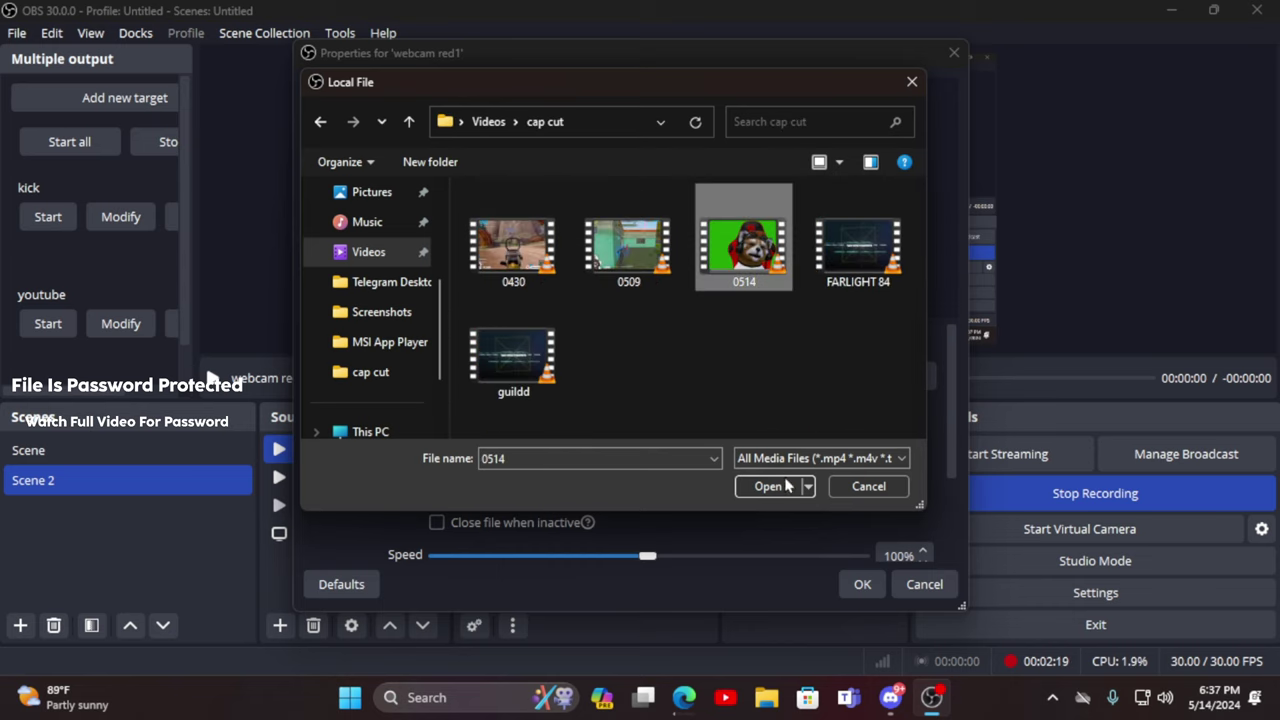
pyautogui.click(768, 486)
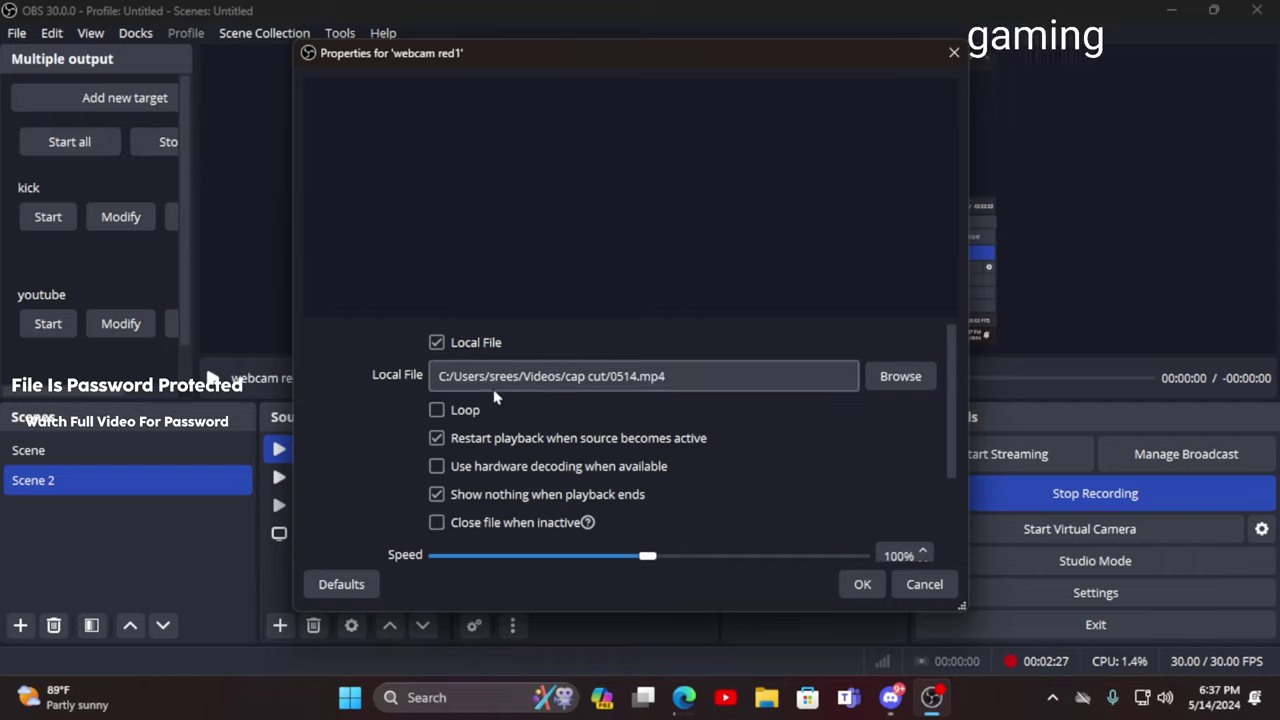
pyautogui.click(436, 412)
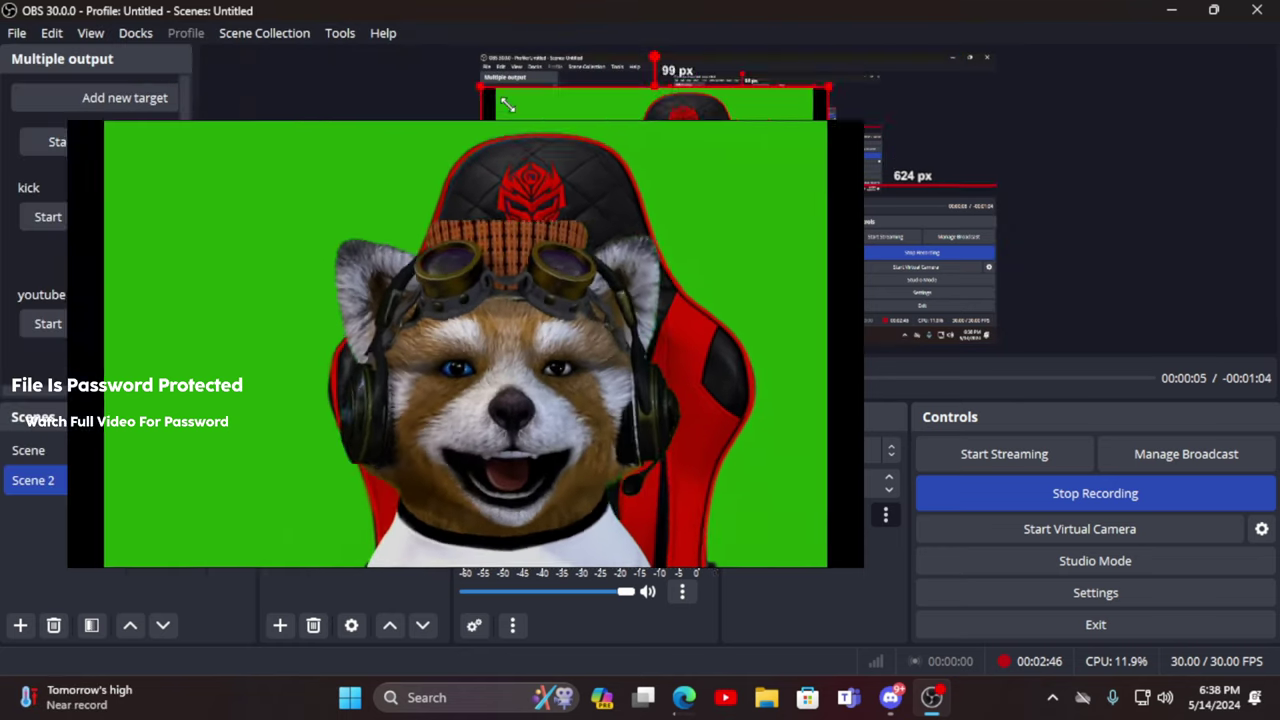
# - Scale the fox overlay to about 861 × 484 px in the canvas's lower-left corner and crop 100 px from its left and right sides
pyautogui.moveTo(507, 104); pyautogui.dragTo(601, 253)
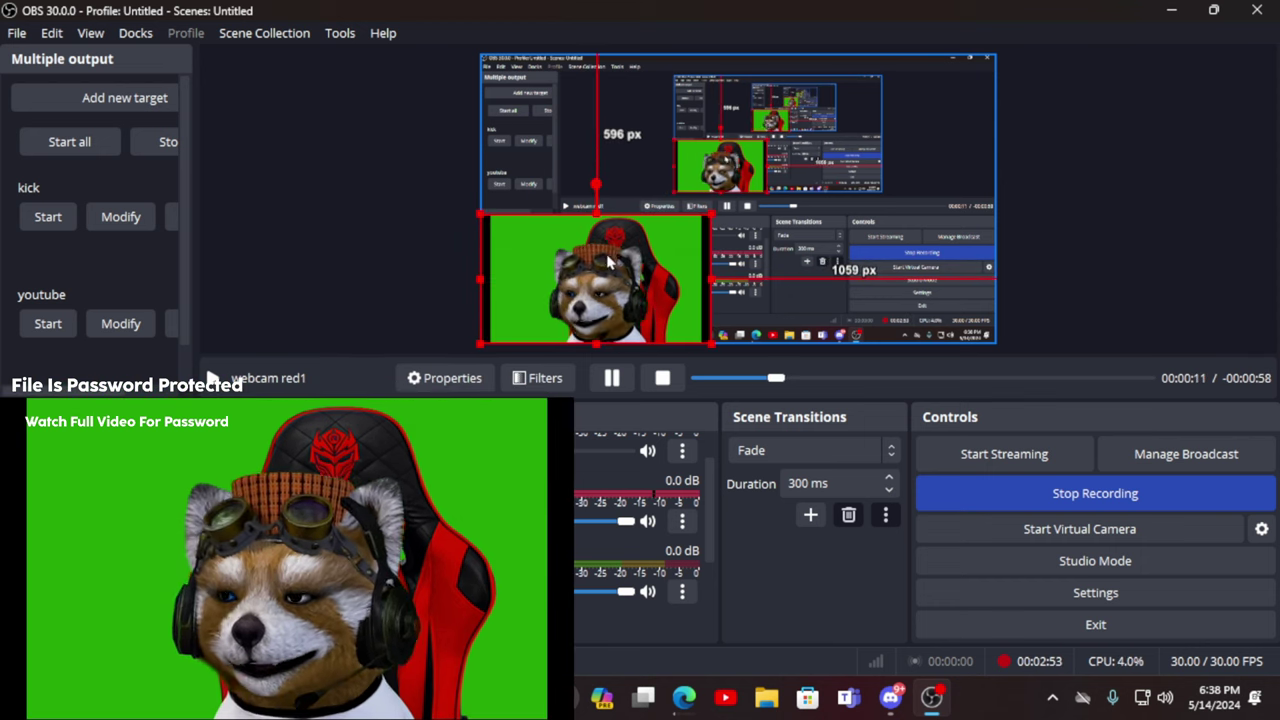
pyautogui.rightClick(608, 262)
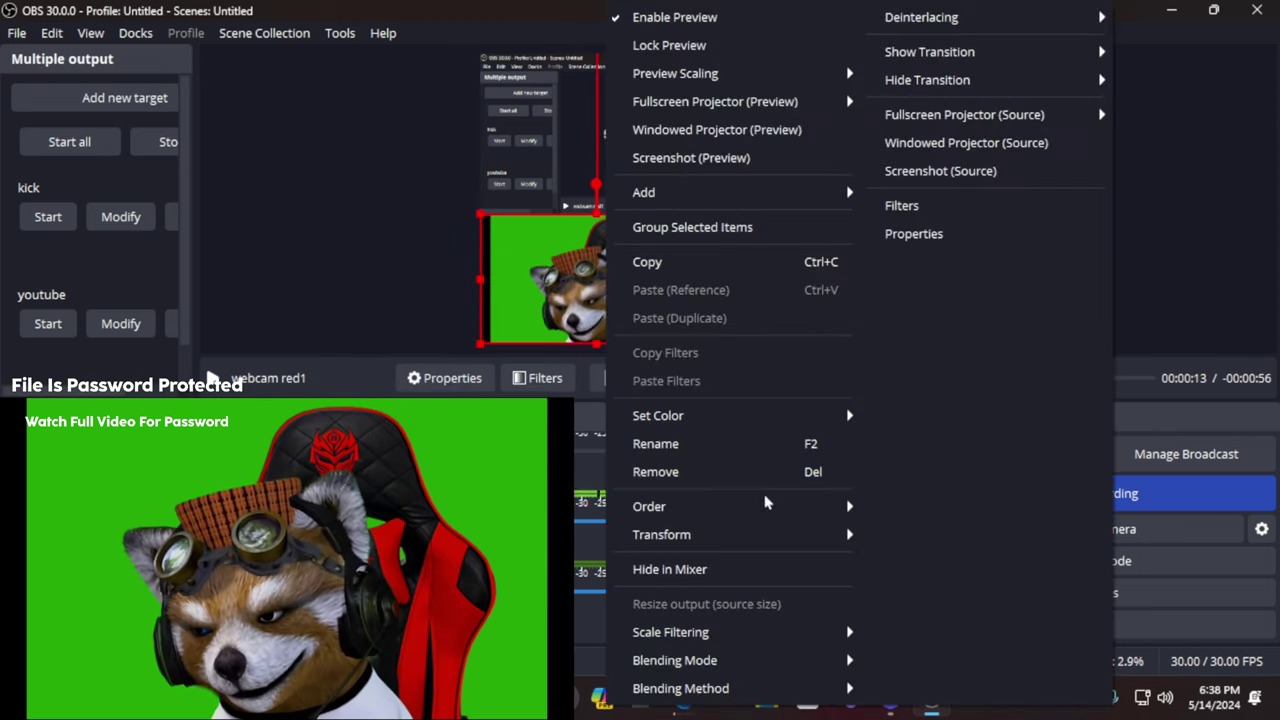
pyautogui.moveTo(723, 535)
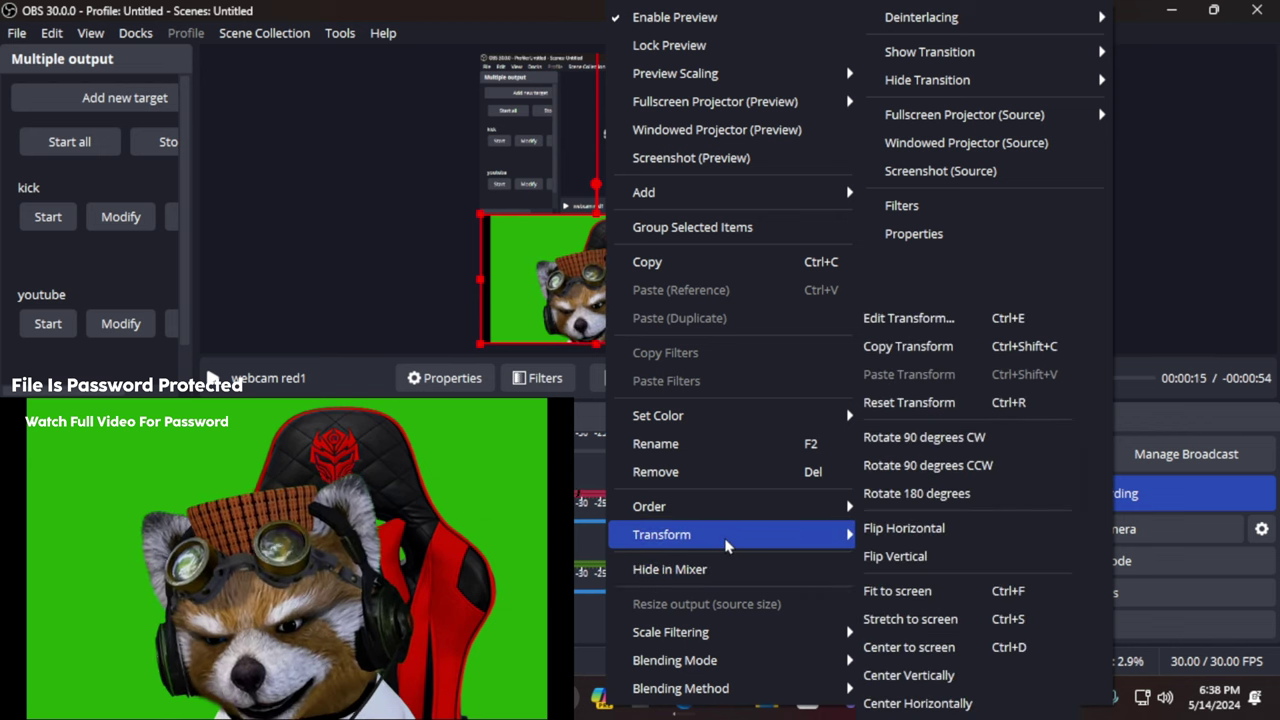
pyautogui.click(963, 320)
pyautogui.moveTo(707, 127); pyautogui.dragTo(987, 183)
pyautogui.click(857, 489)
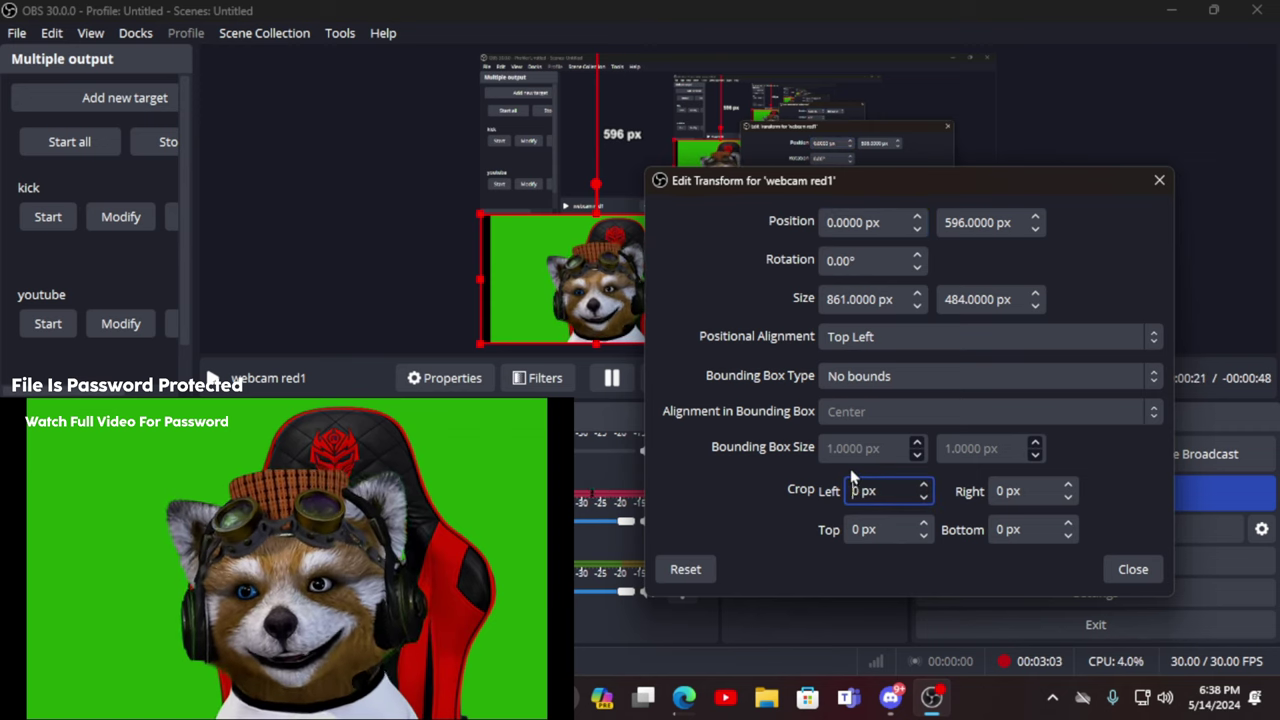
pyautogui.write('10')
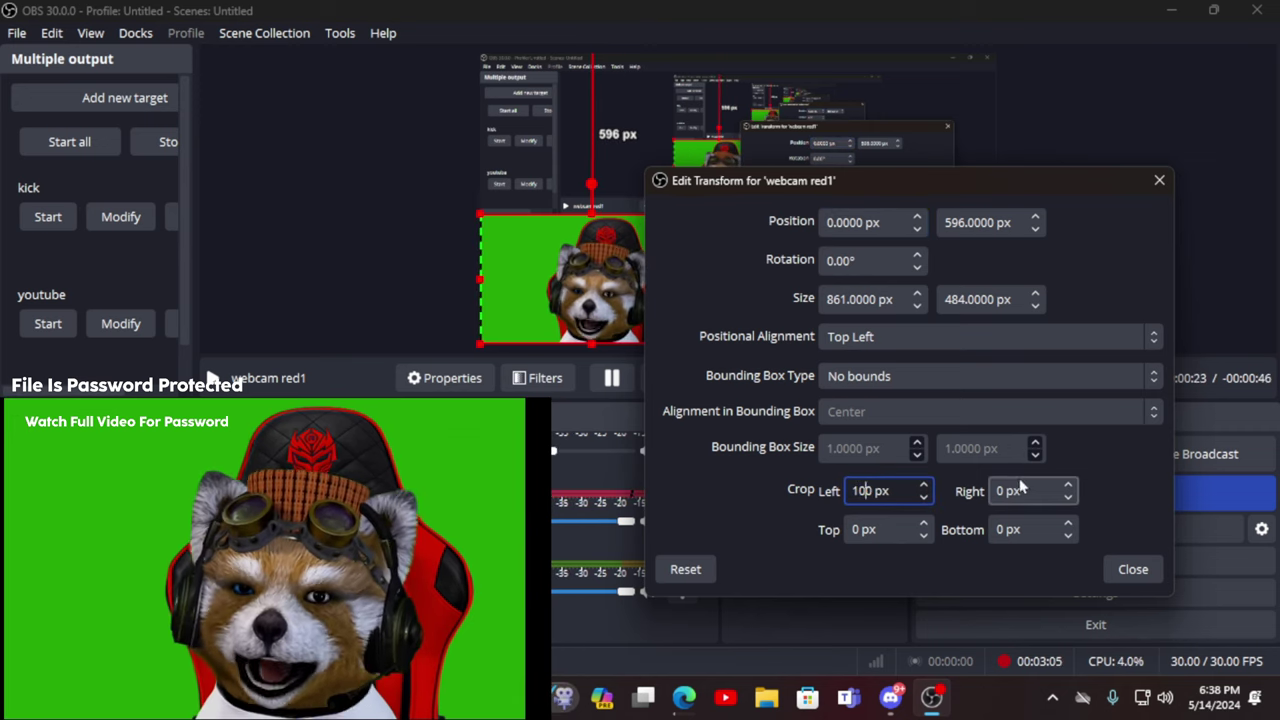
pyautogui.doubleClick(1005, 490)
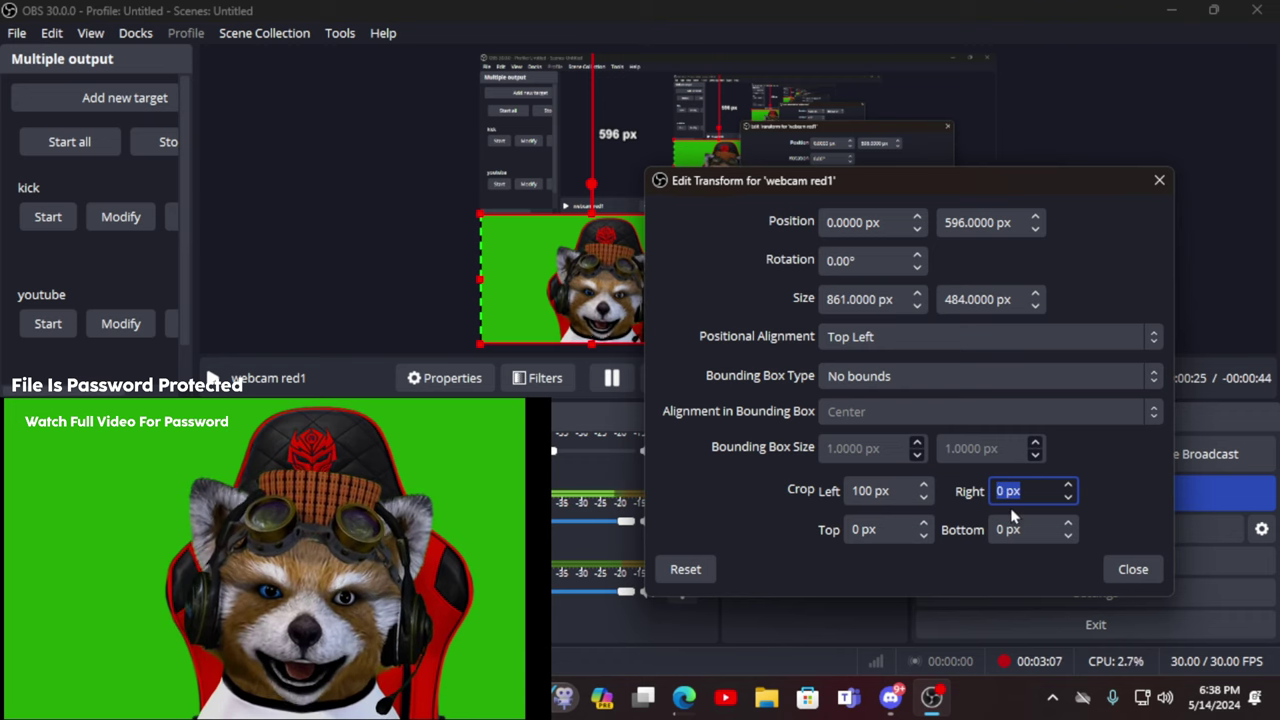
pyautogui.write('100')
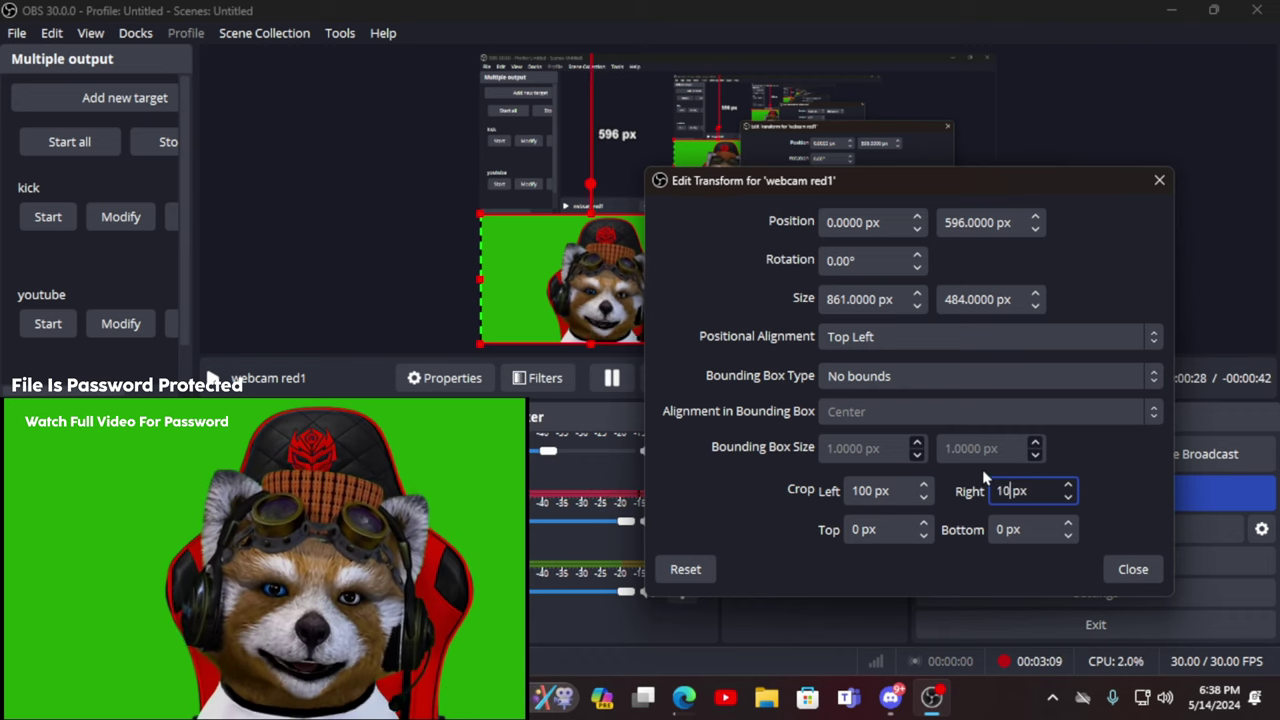
pyautogui.click(1133, 569)
# - Increase the fox overlay's left and right crop to 200 px each in its transform settings
pyautogui.click(720, 290)
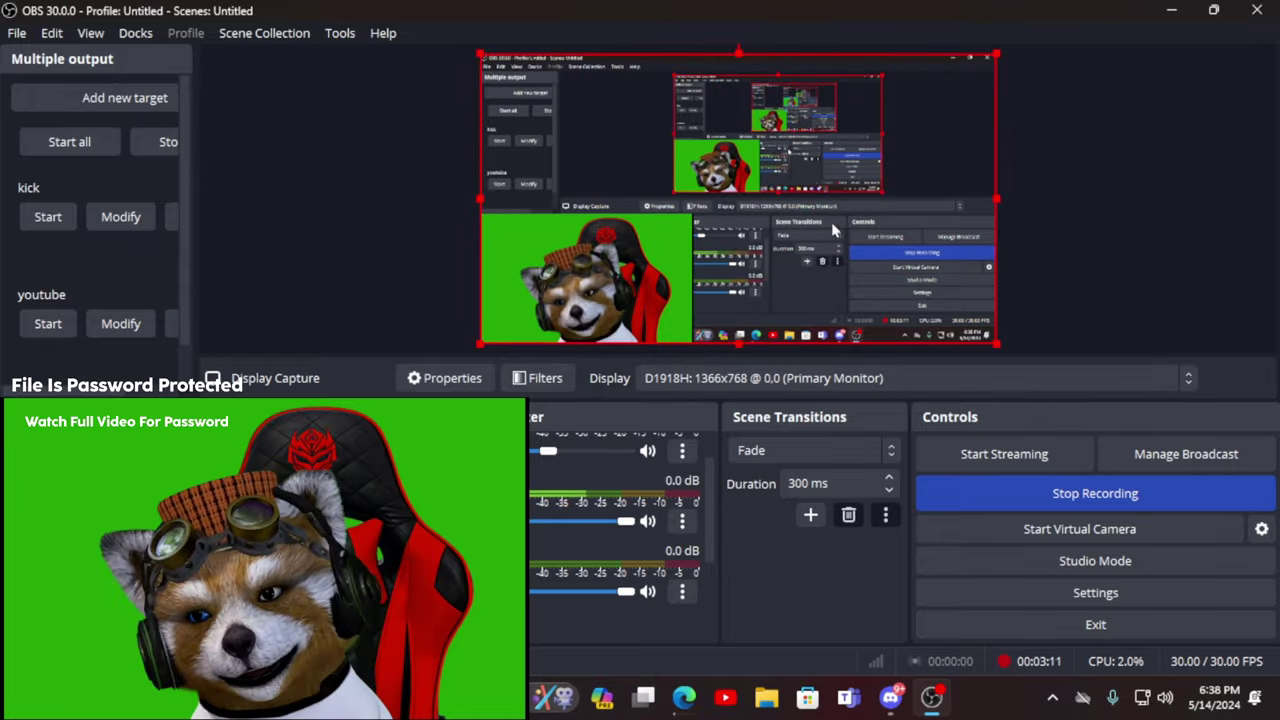
pyautogui.click(685, 280)
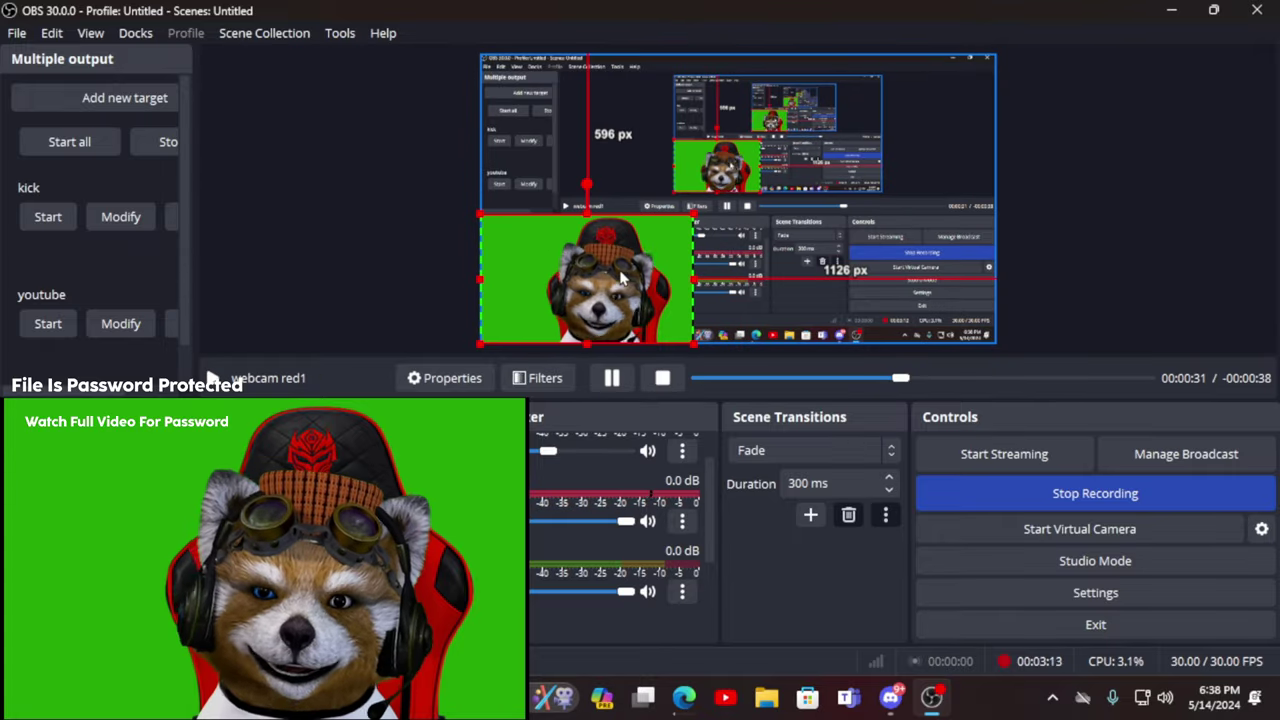
pyautogui.rightClick(622, 280)
pyautogui.moveTo(747, 538)
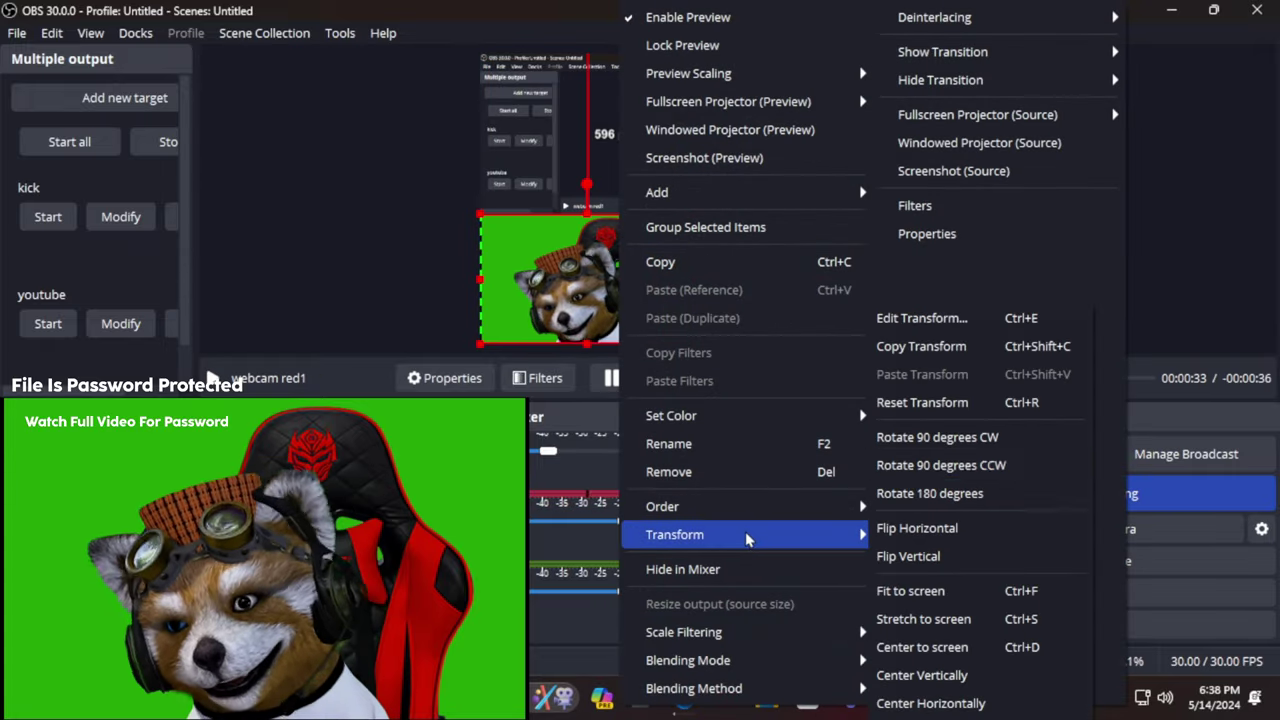
pyautogui.click(921, 318)
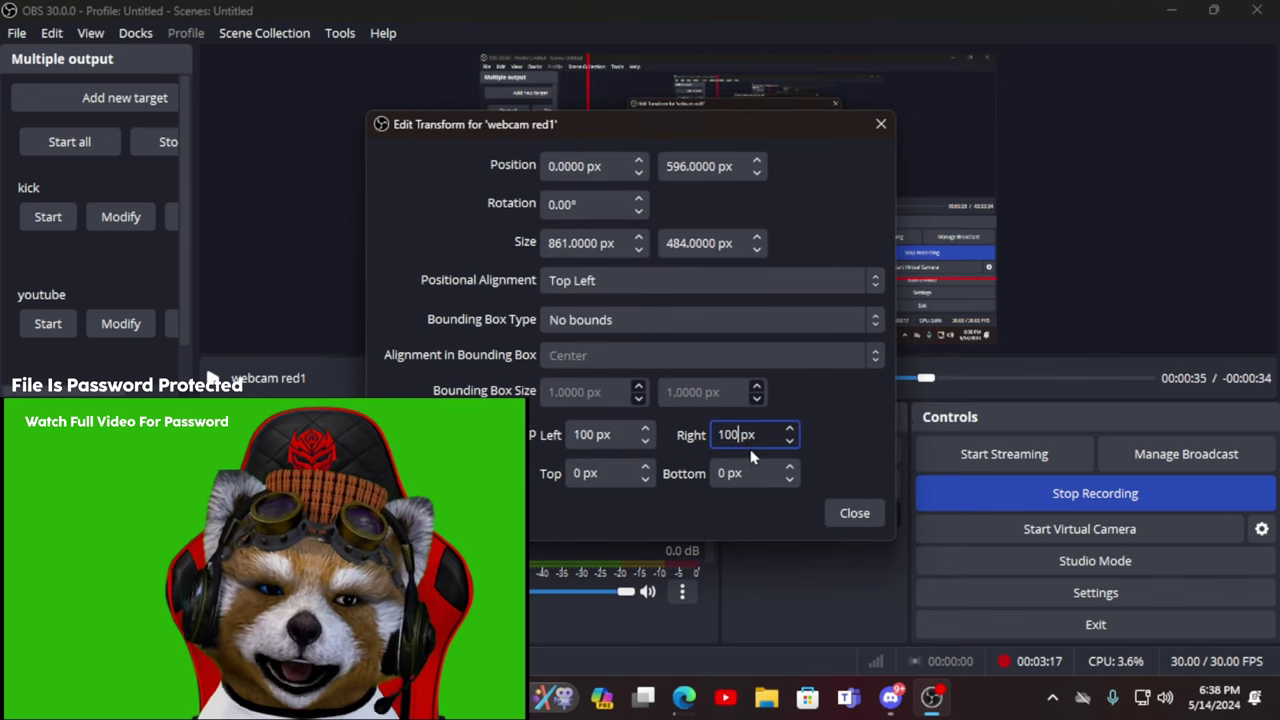
pyautogui.press('BackSpace')
pyautogui.press('BackSpace')
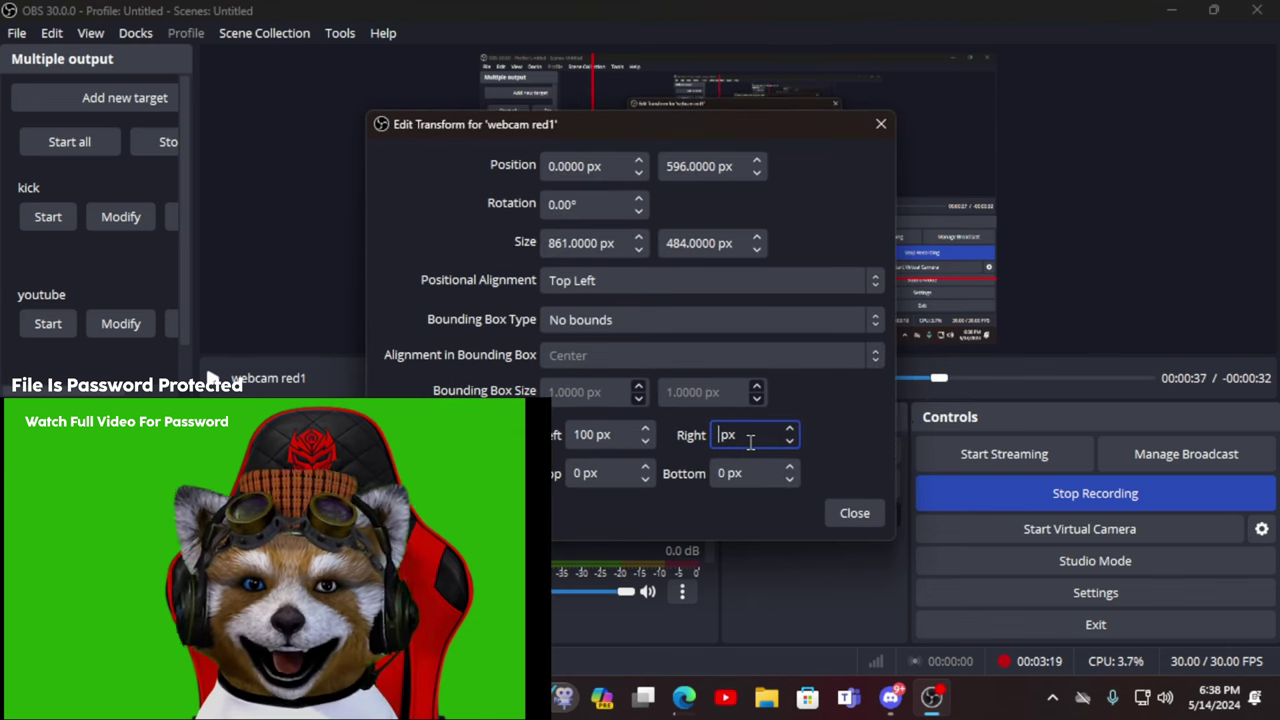
pyautogui.write('200 ')
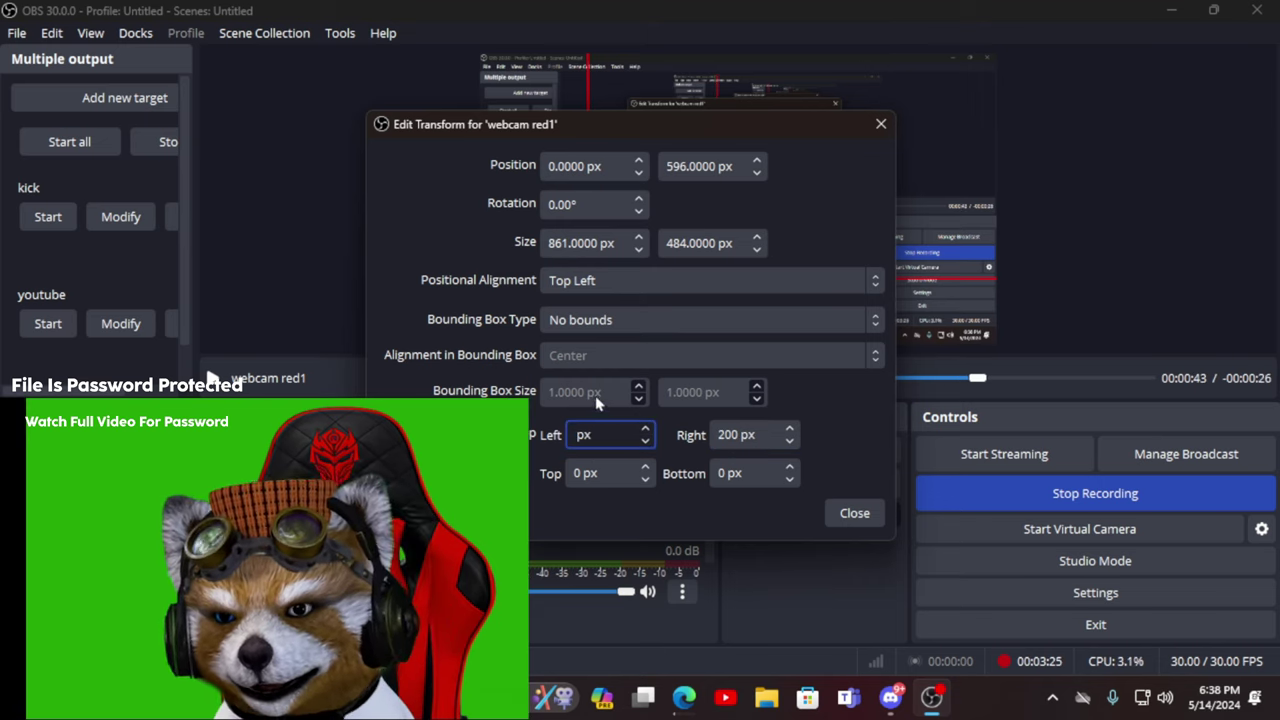
pyautogui.write('200')
pyautogui.click(853, 513)
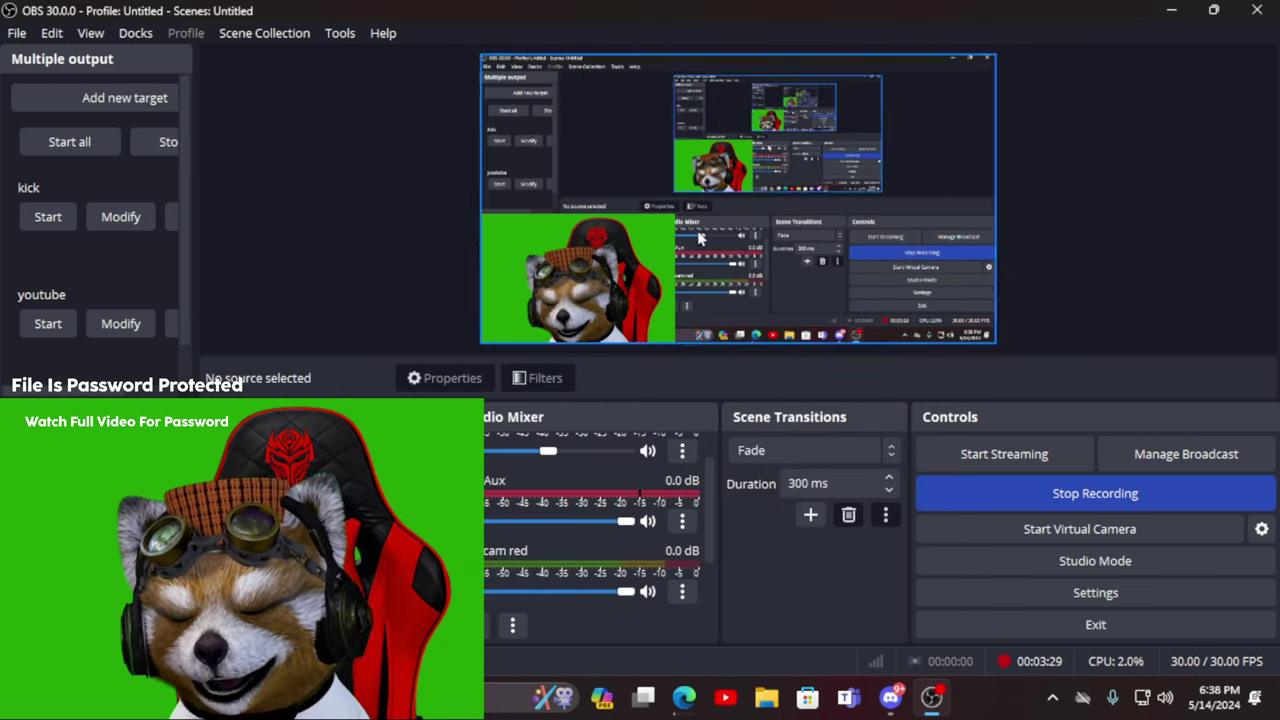
# - Add a Chroma Key filter to the fox overlay with Green as the key color type
pyautogui.click(652, 250)
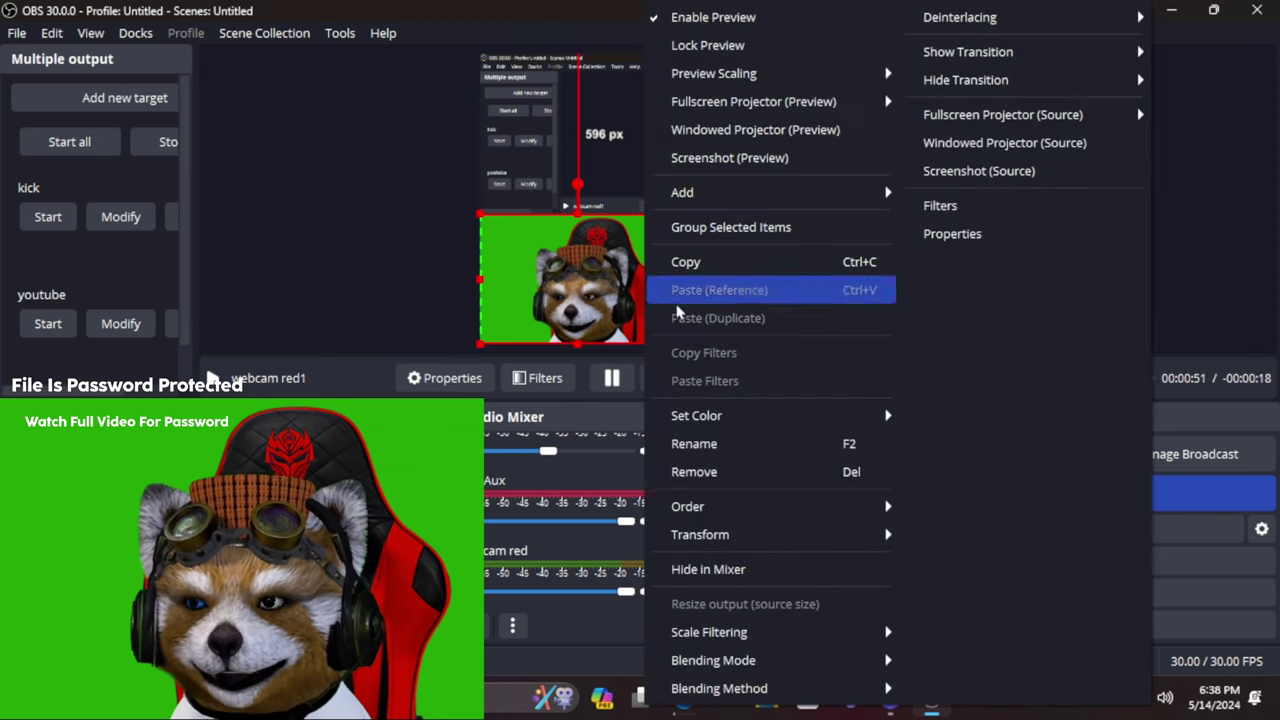
pyautogui.rightClick(648, 255)
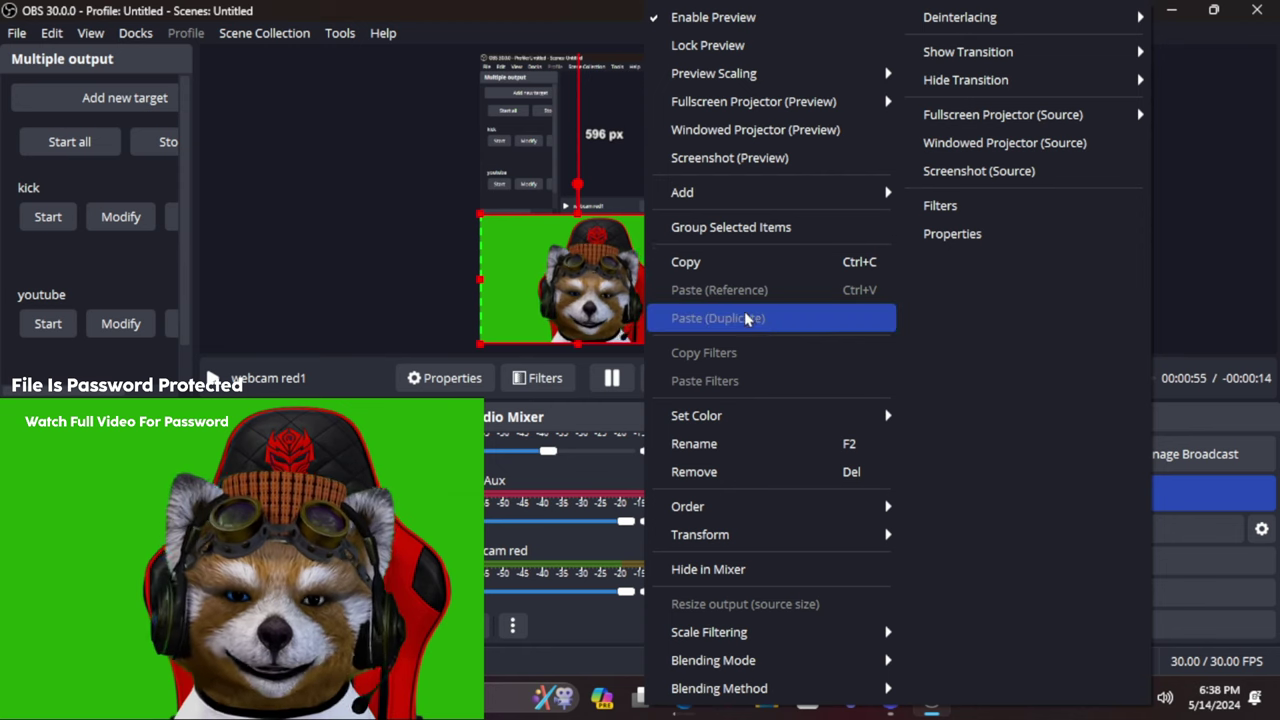
pyautogui.click(540, 378)
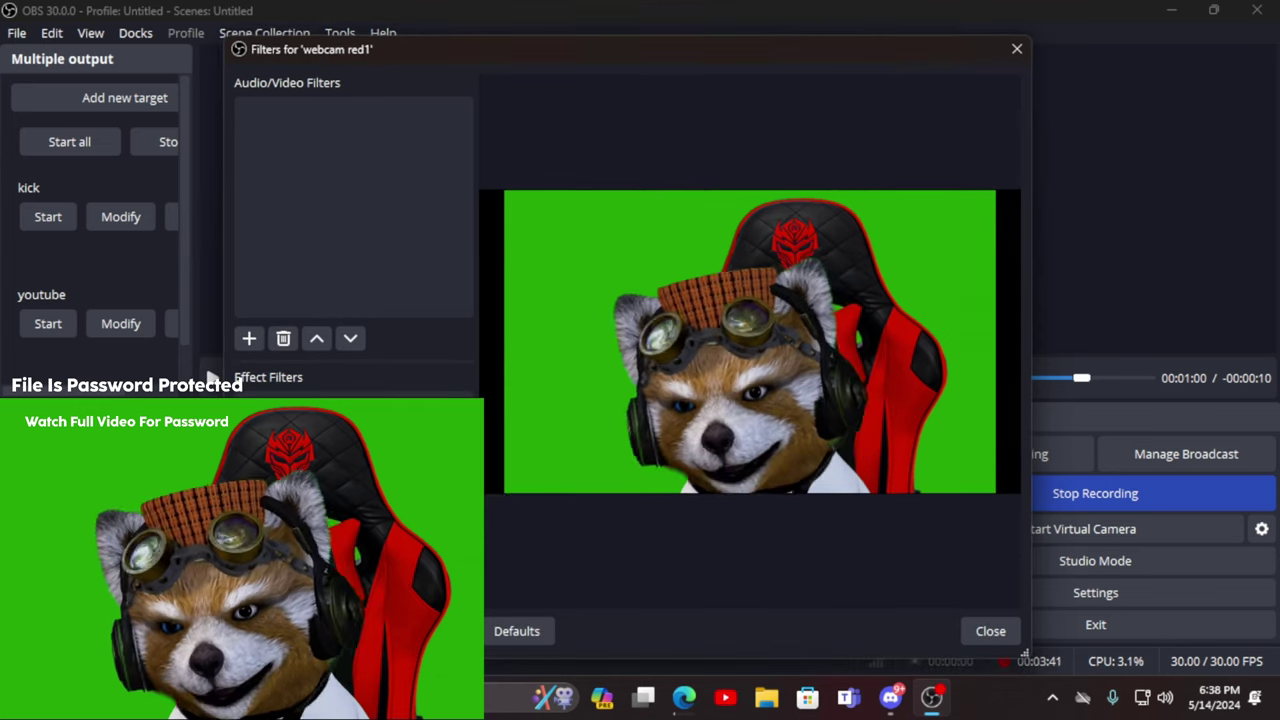
pyautogui.click(248, 338)
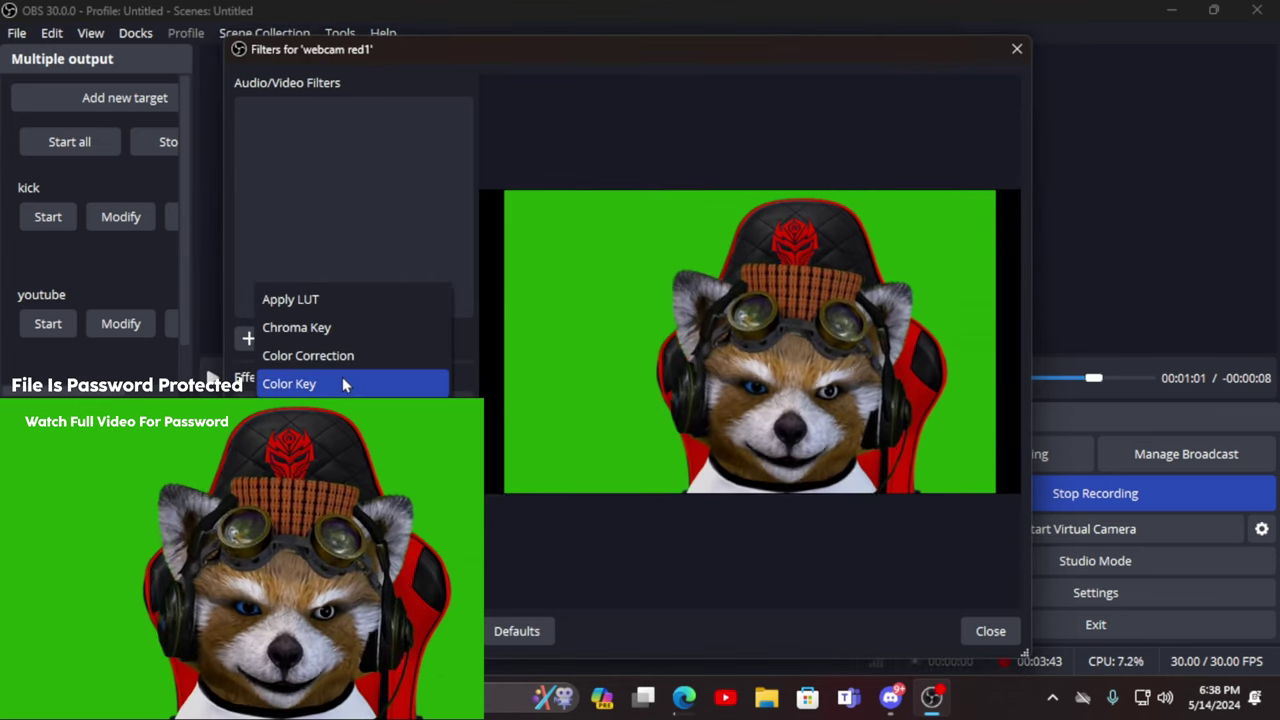
pyautogui.click(300, 327)
pyautogui.press('Return')
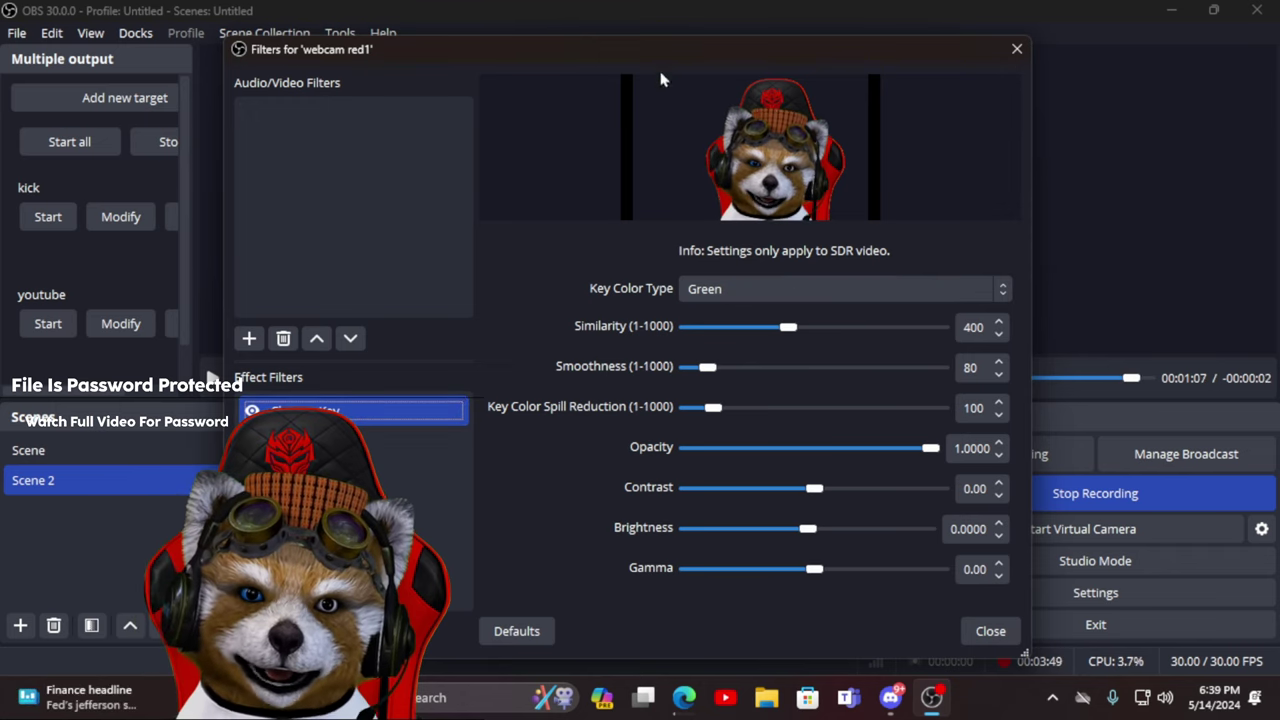
pyautogui.click(800, 290)
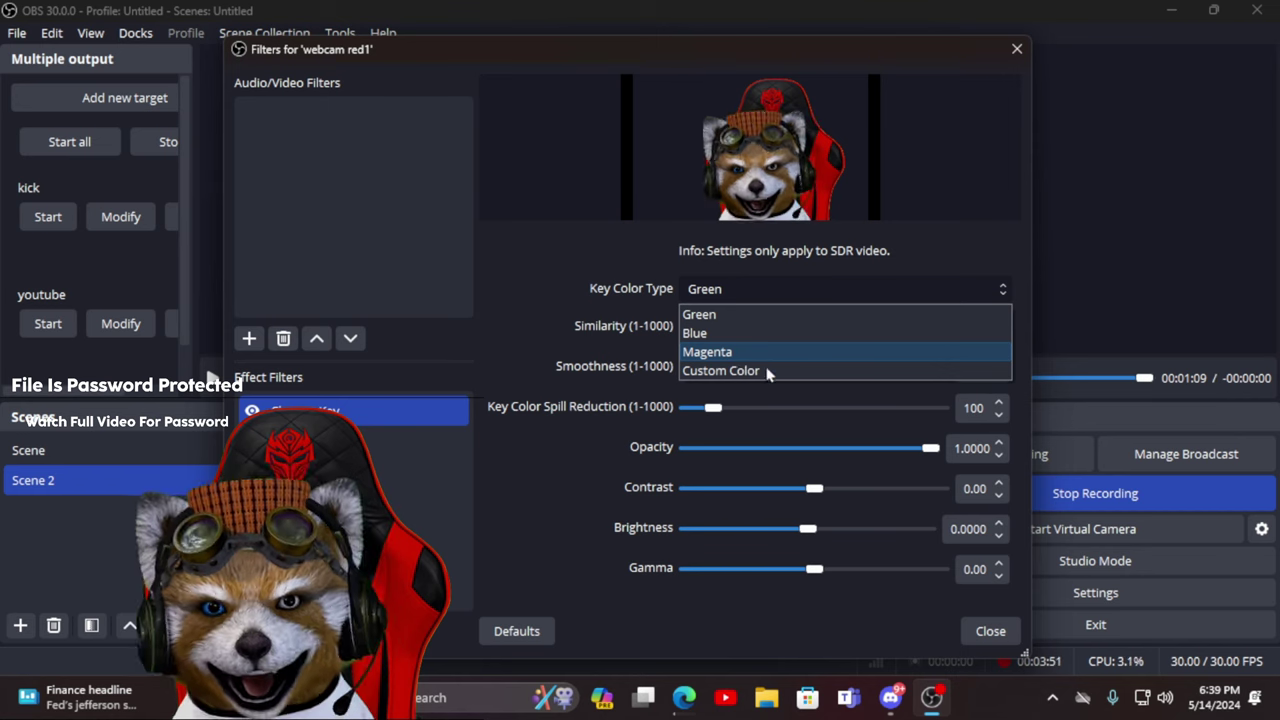
pyautogui.click(730, 316)
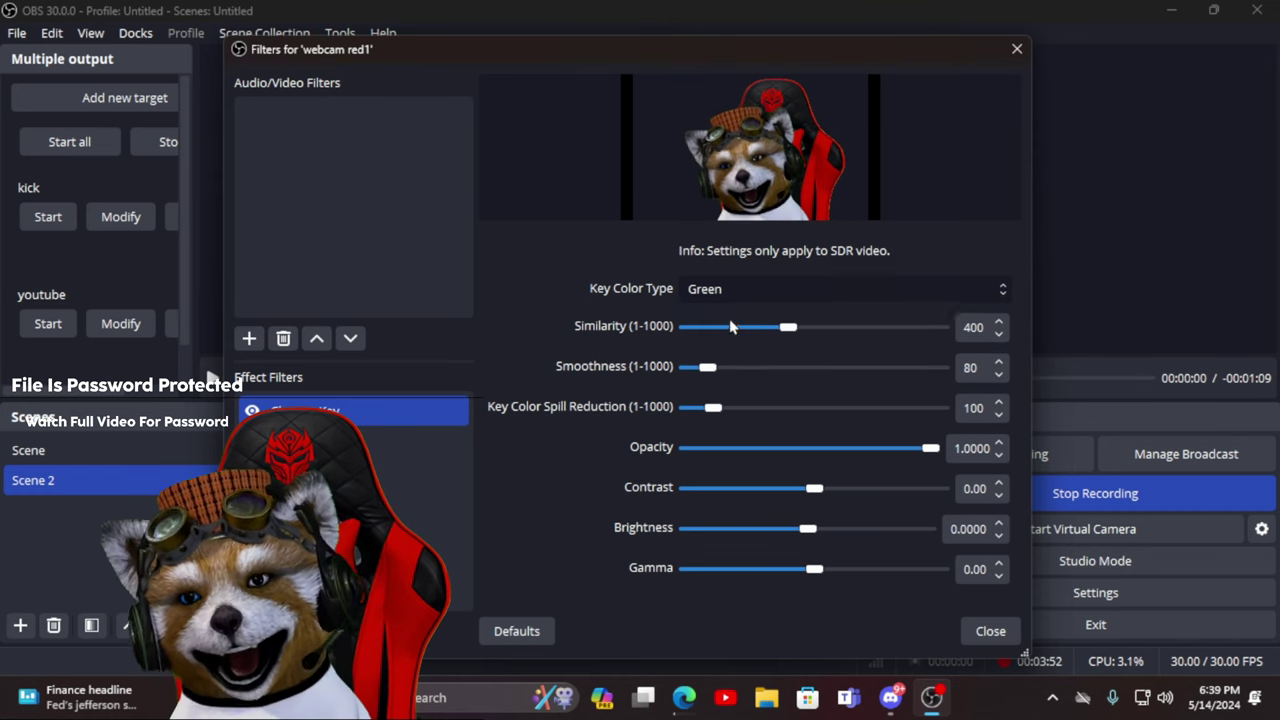
pyautogui.click(991, 631)
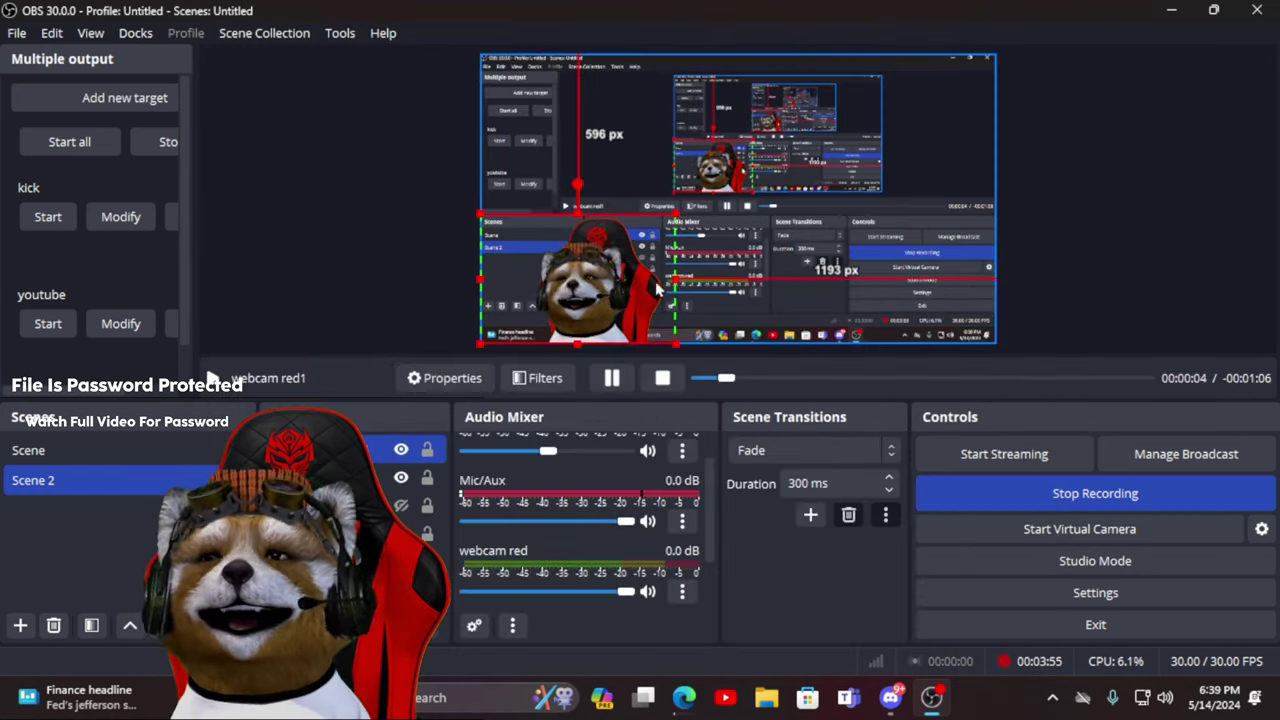
# - Shrink the fox overlay to about 376 px tall, set it against the canvas's lower-left corner, and deselect it
pyautogui.moveTo(676, 214); pyautogui.dragTo(606, 289)
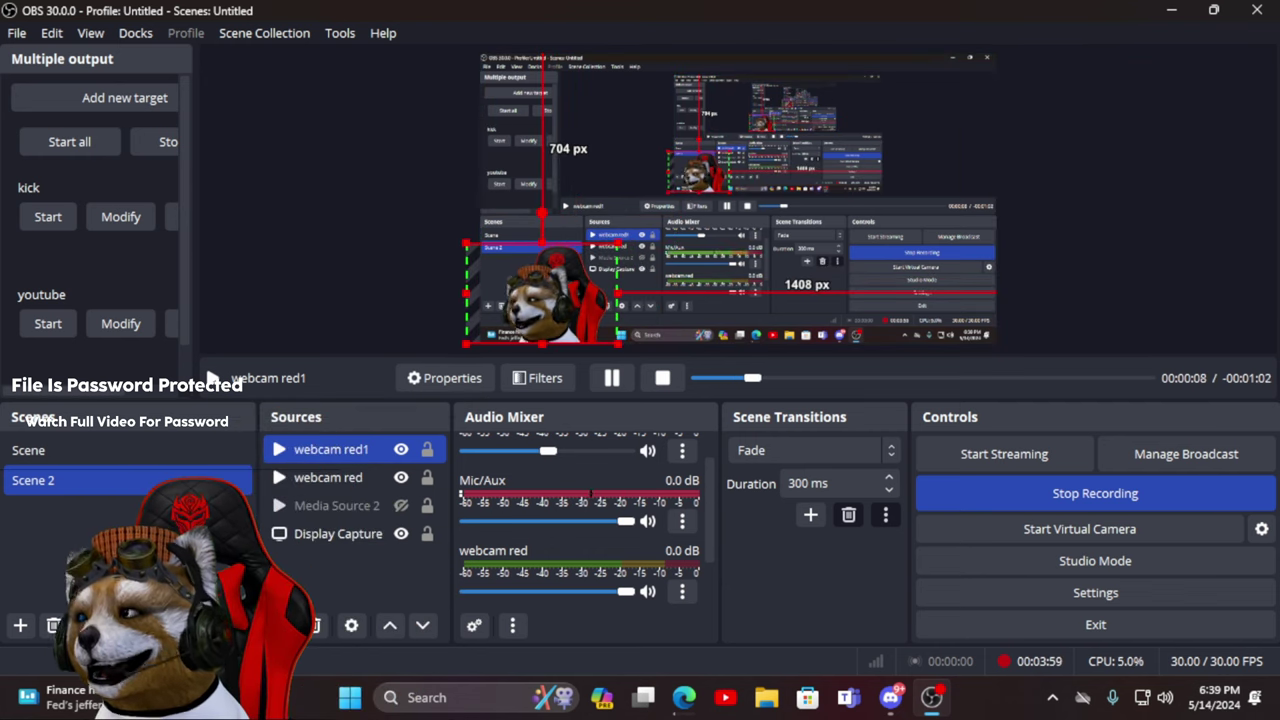
pyautogui.click(1174, 251)
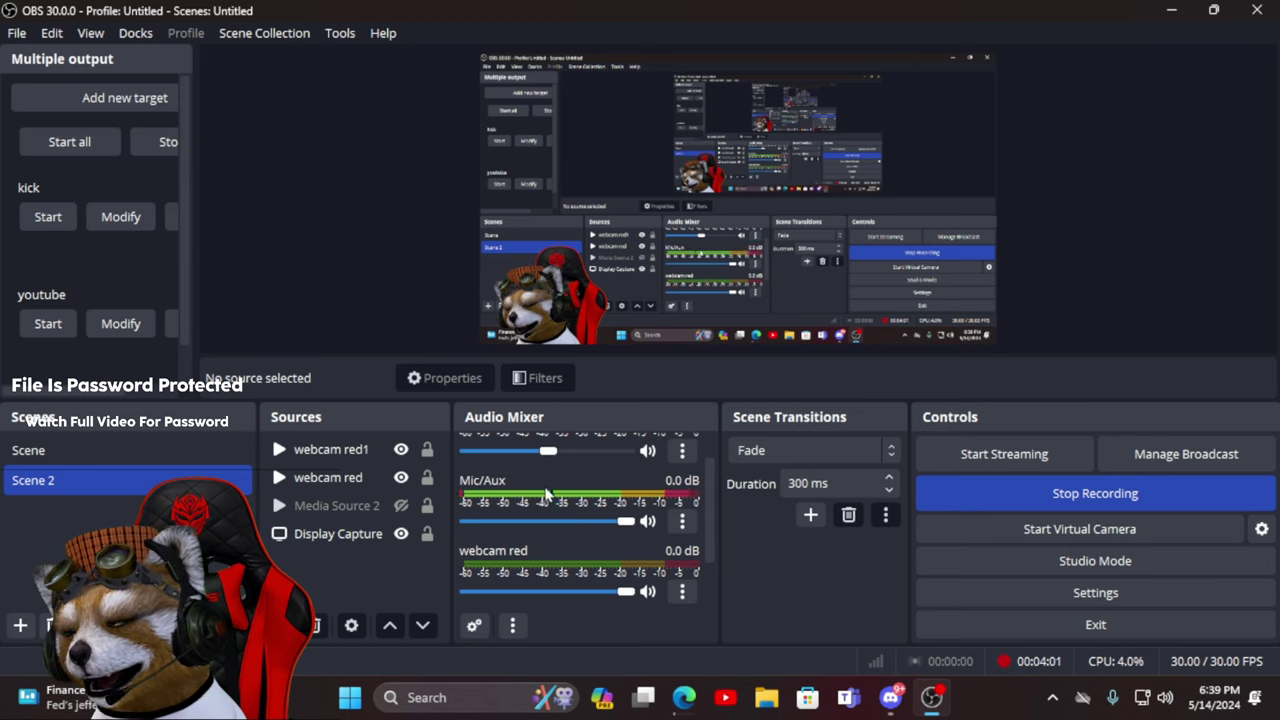
# - Hide the webcam red1 audio channel from the Audio Mixer
pyautogui.scroll(-2, 600, 558)
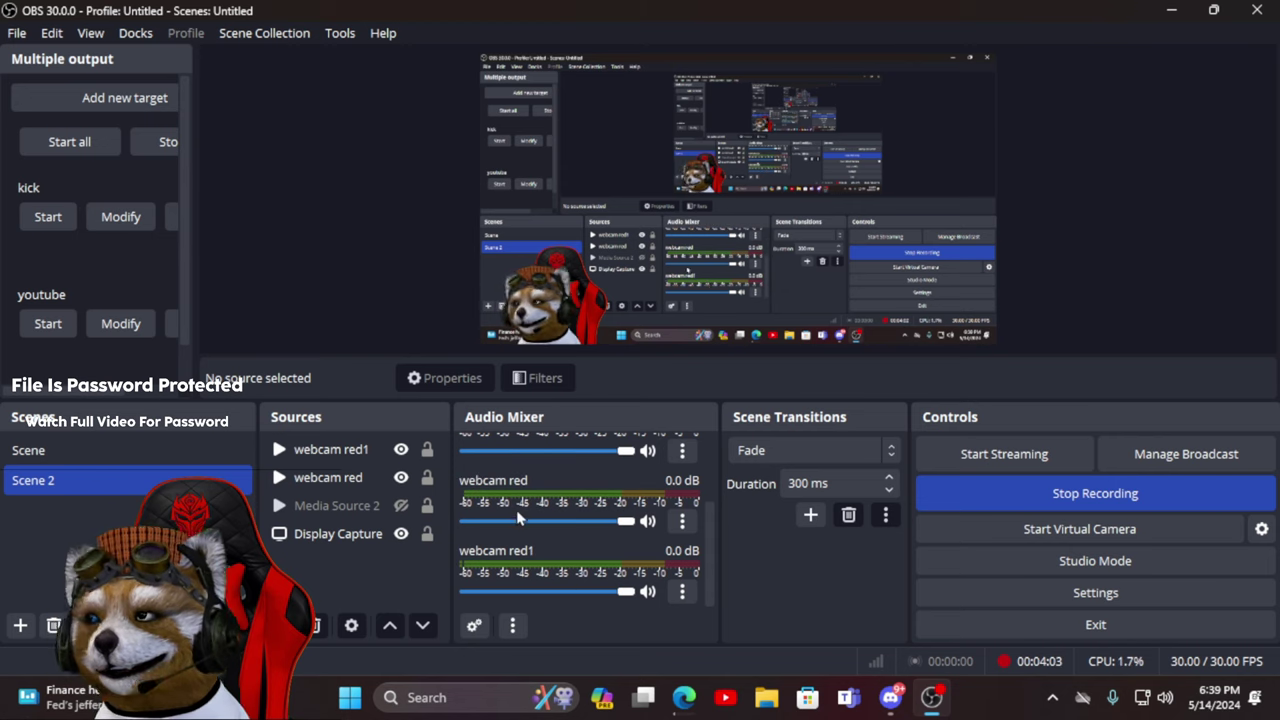
pyautogui.click(682, 591)
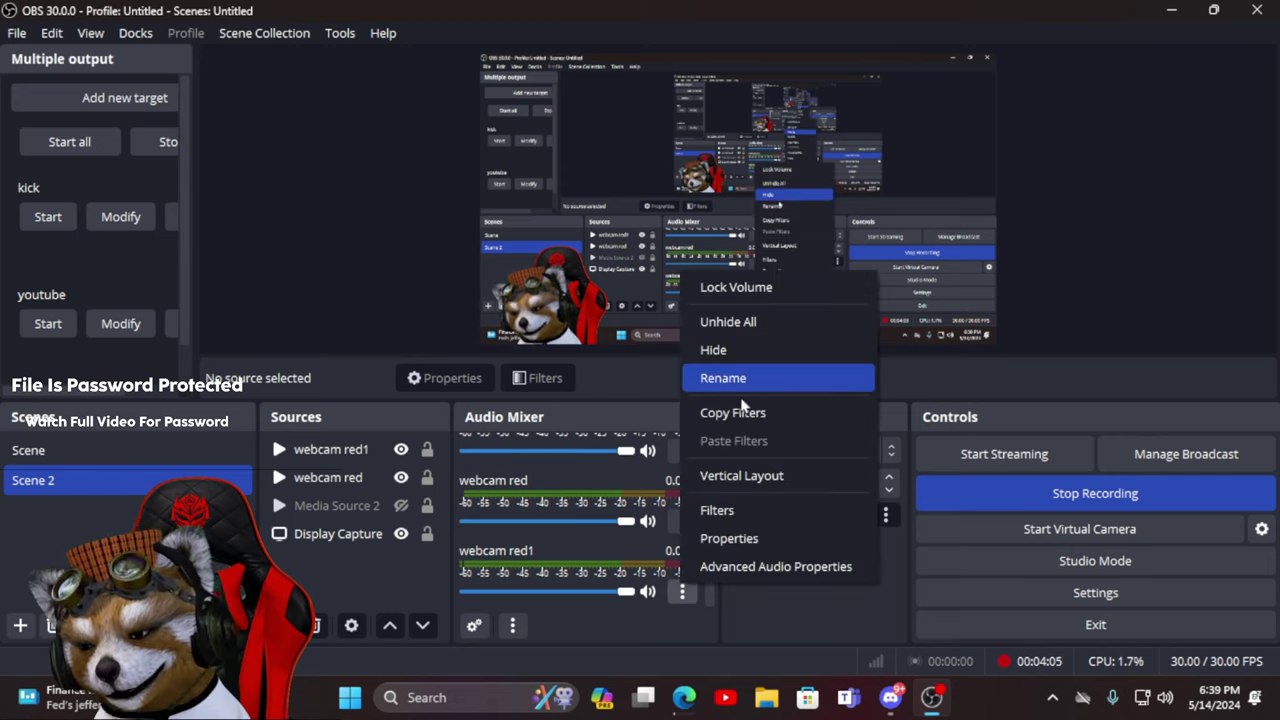
pyautogui.click(754, 350)
pyautogui.scroll(2, 505, 487)
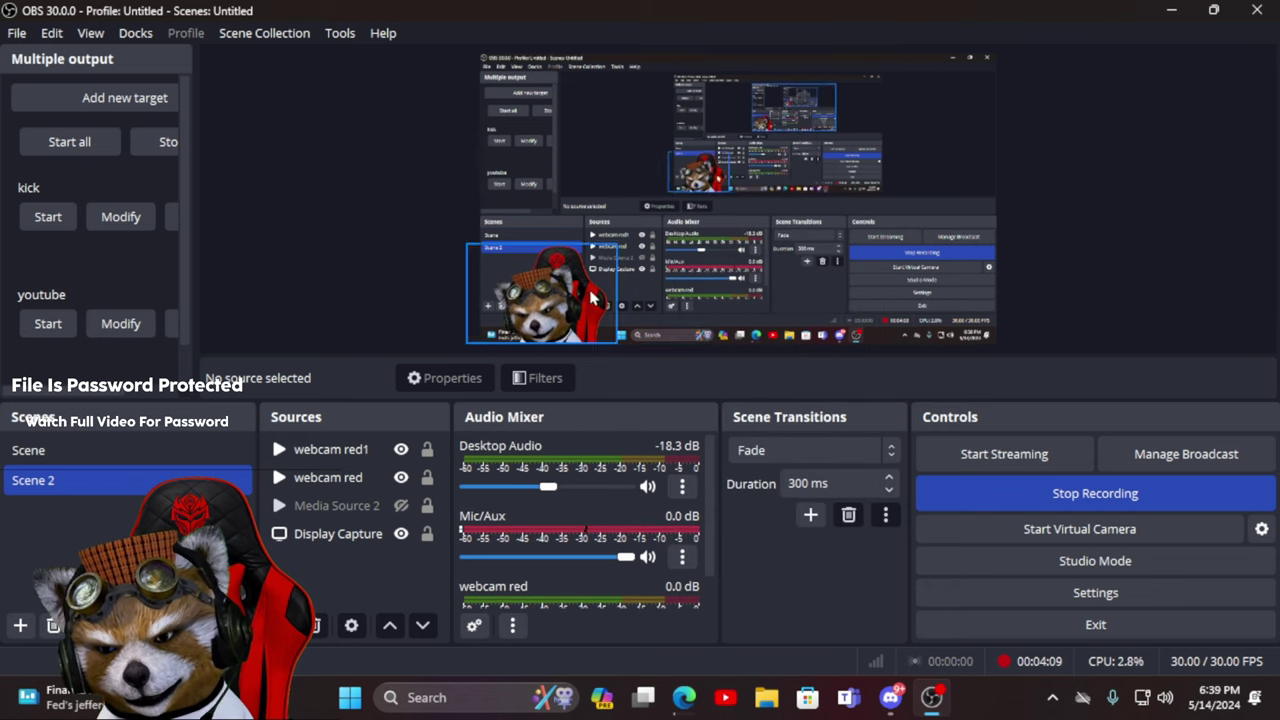